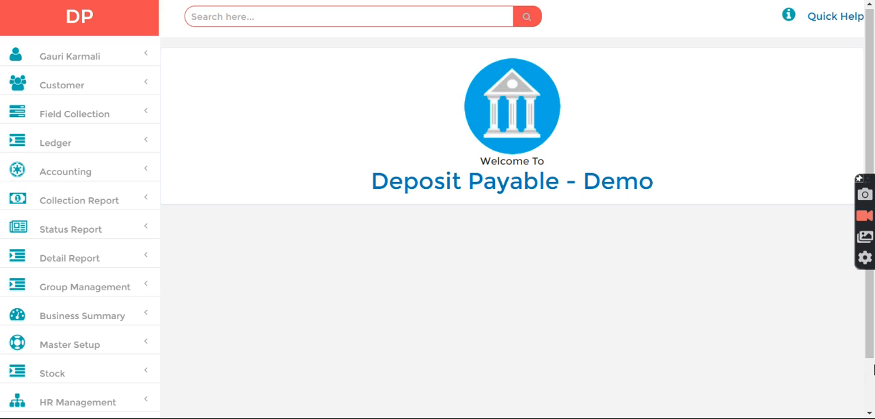
Create an employee in HR Management with first name Staffdp, entering the login ID, password and retyped password.
scroll(874, 156, "down", 1)
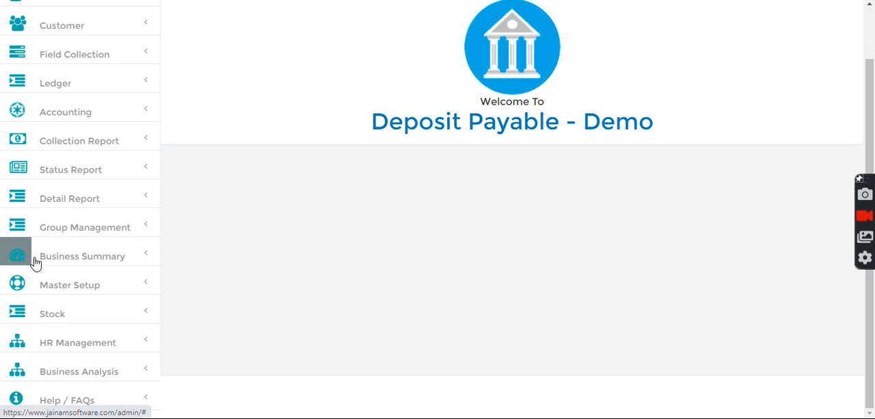
left_click(76, 351)
left_click(14, 375)
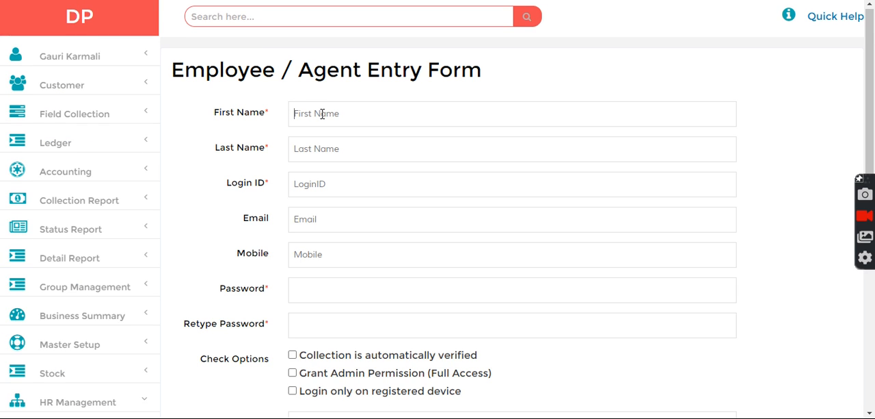
type("Staffdp")
left_click(296, 194)
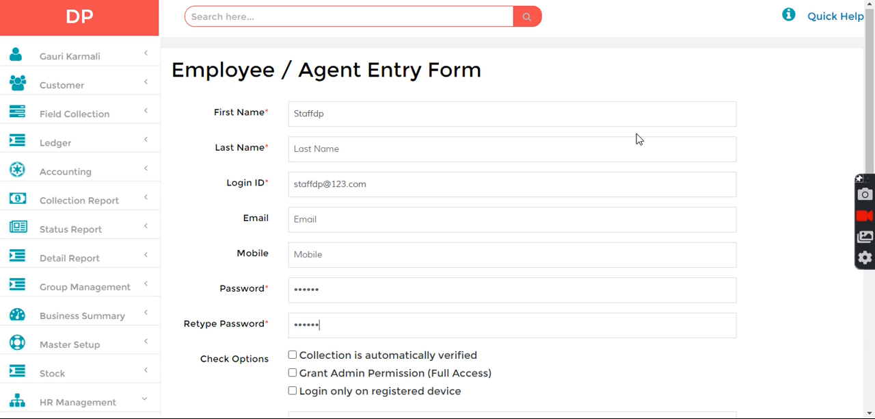
left_click_drag(871, 73, 870, 230)
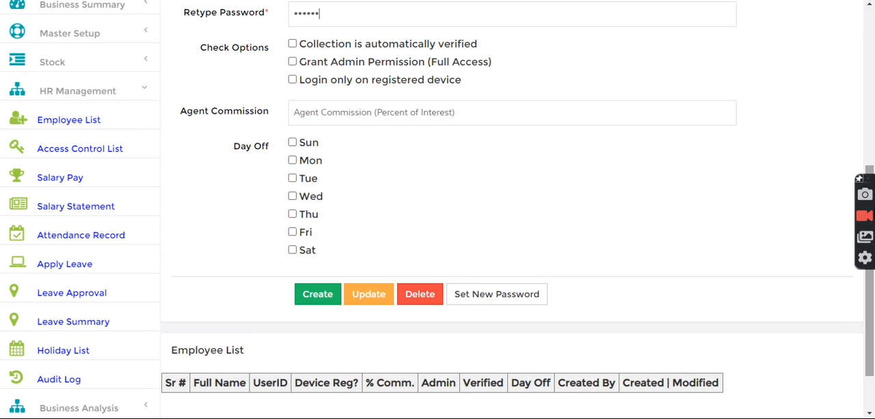
left_click(315, 298)
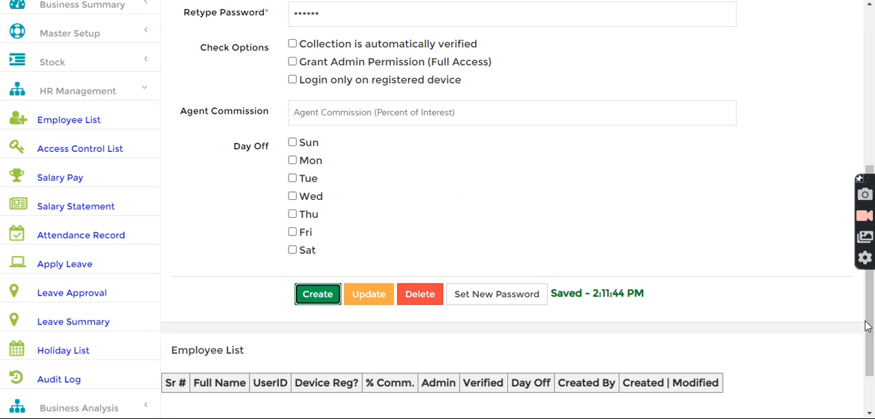
mouse_move(872, 323)
left_mouse_down()
mouse_move(872, 301)
mouse_move(874, 326)
left_mouse_up()
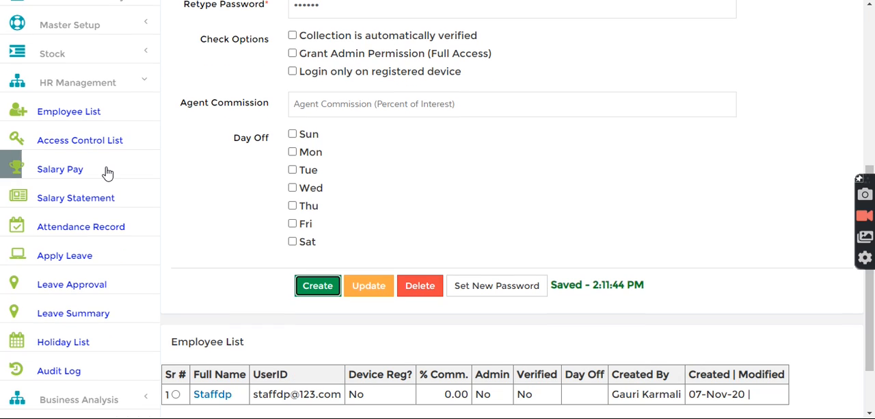
Reload the employee entry page and check its employee list.
left_click(69, 111)
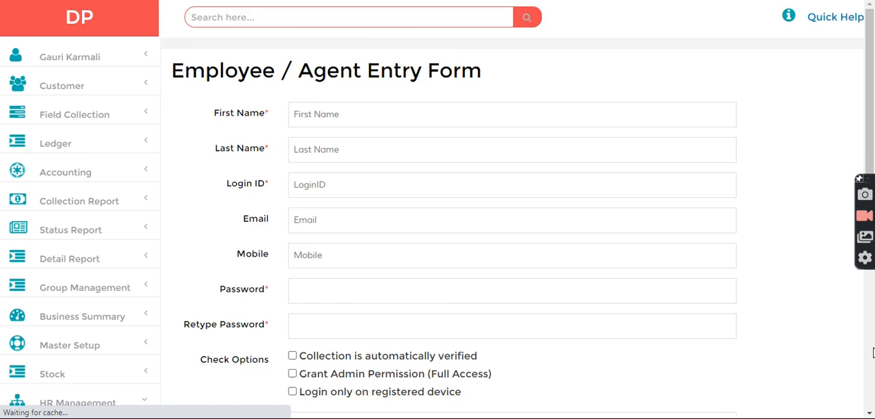
left_click(874, 352)
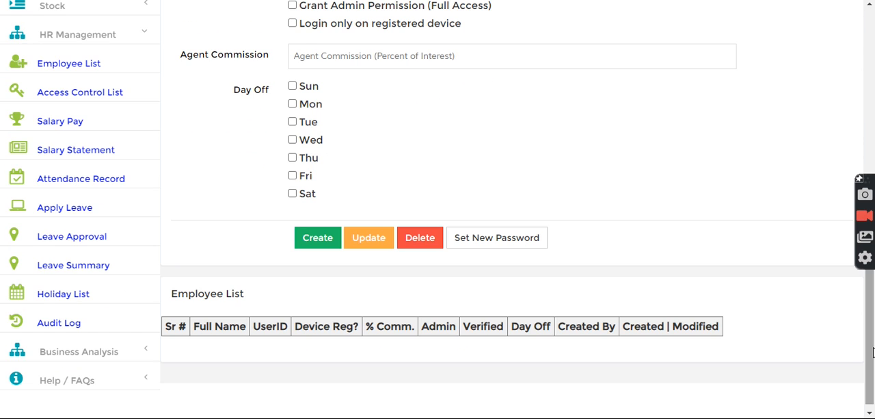
left_click_drag(874, 351, 874, 77)
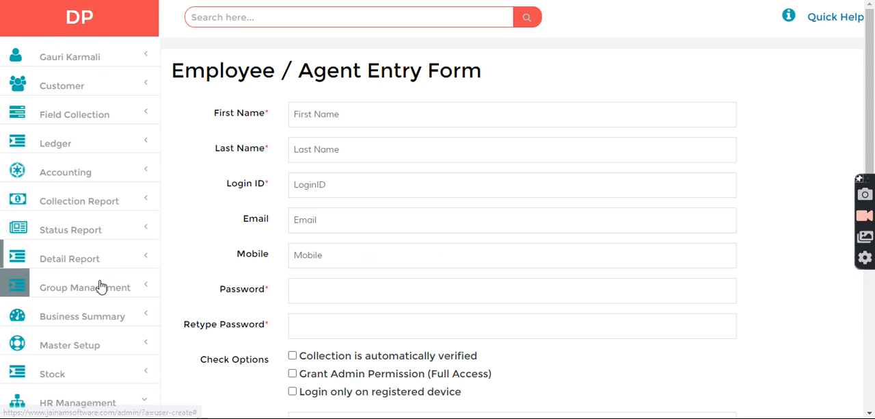
Create a Standard customer group named North Region with Staffdp as the collector.
left_click(68, 346)
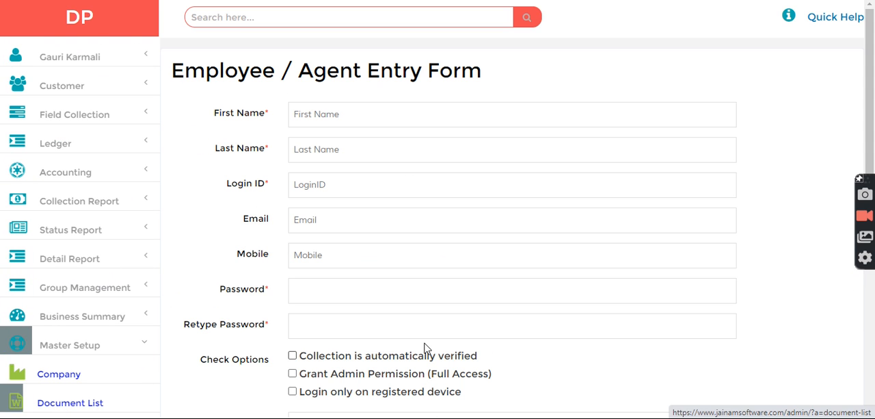
left_click_drag(870, 97, 871, 151)
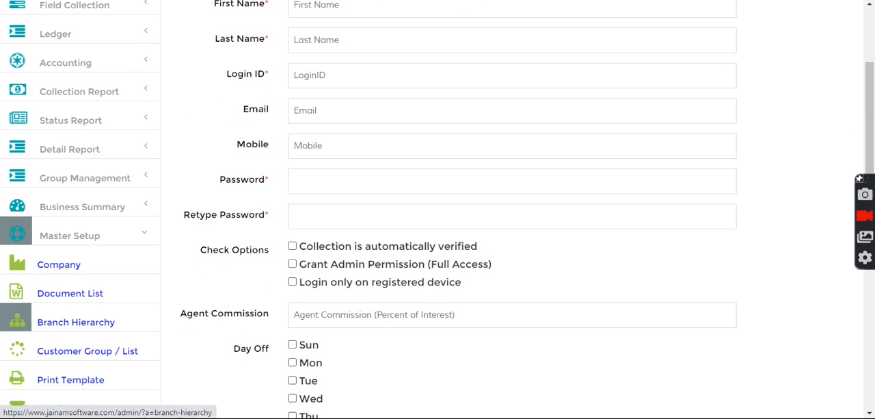
left_click(85, 348)
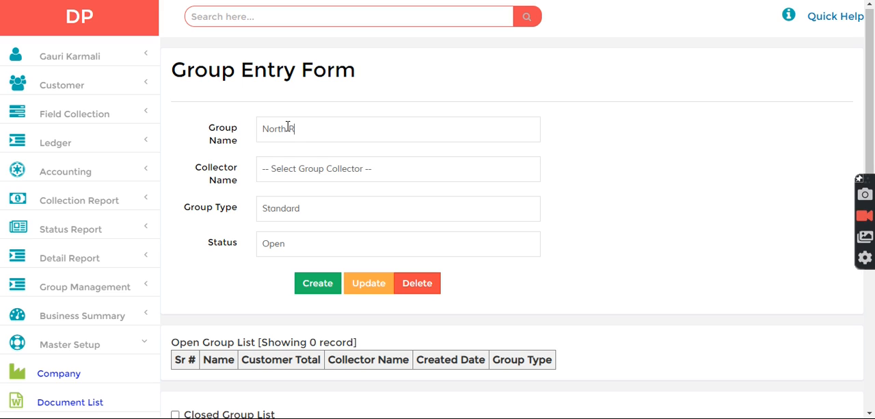
left_click(307, 174)
left_click(289, 203)
left_click(311, 290)
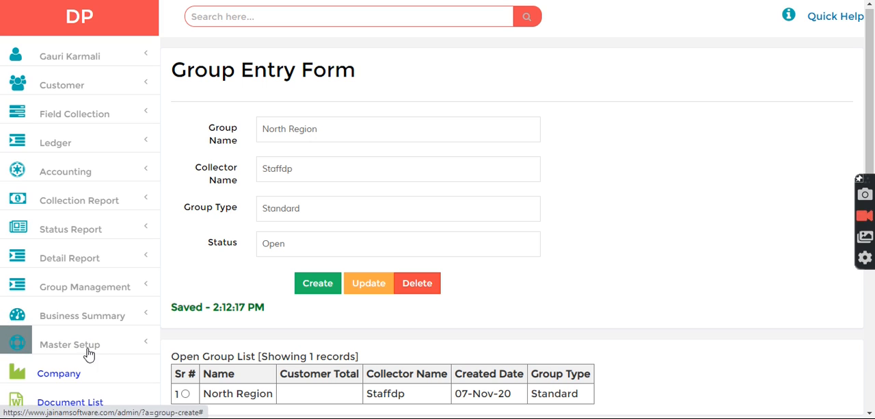
Start a new customer record with first name Customer and assign it to the North Region group.
left_click(68, 85)
left_click(58, 121)
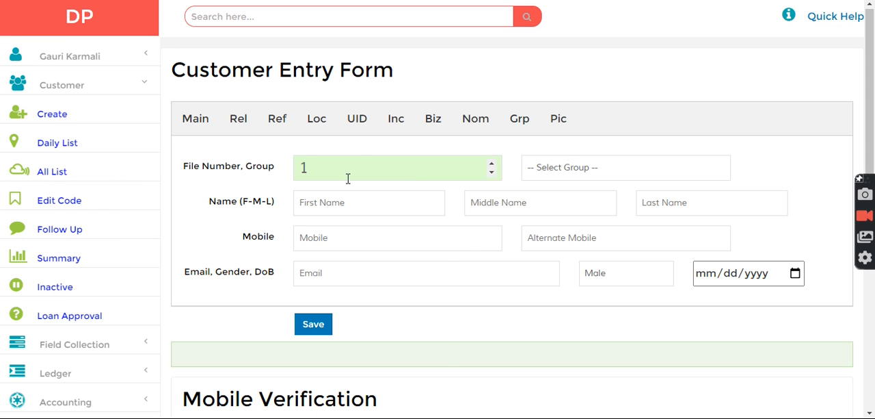
left_click(343, 204)
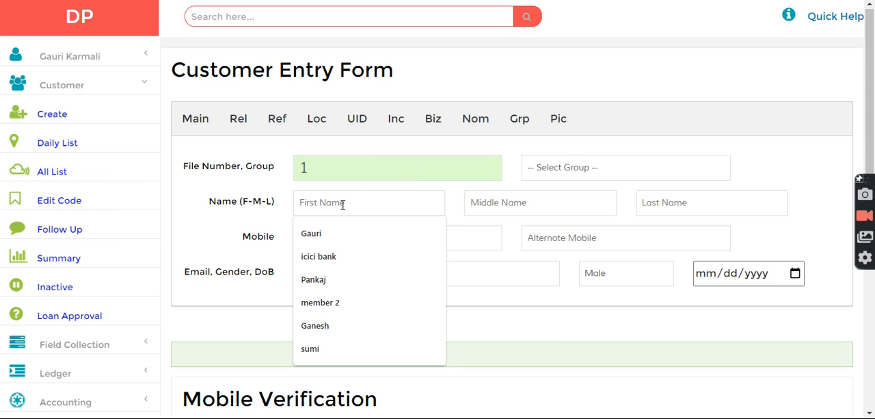
type("Customer")
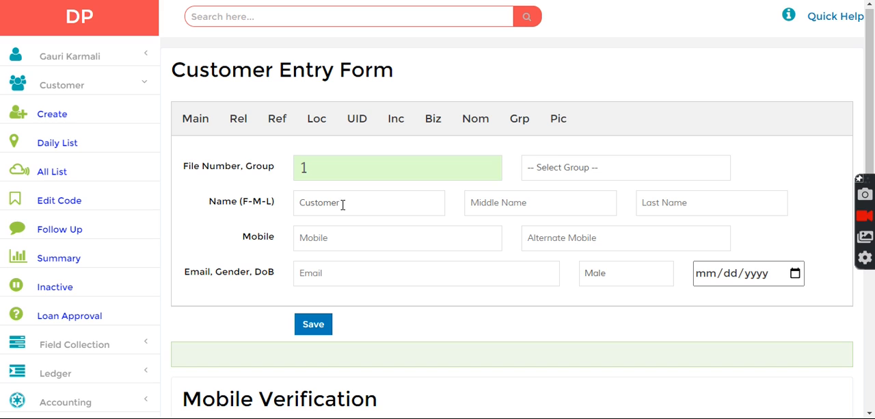
left_click(614, 168)
left_click(566, 201)
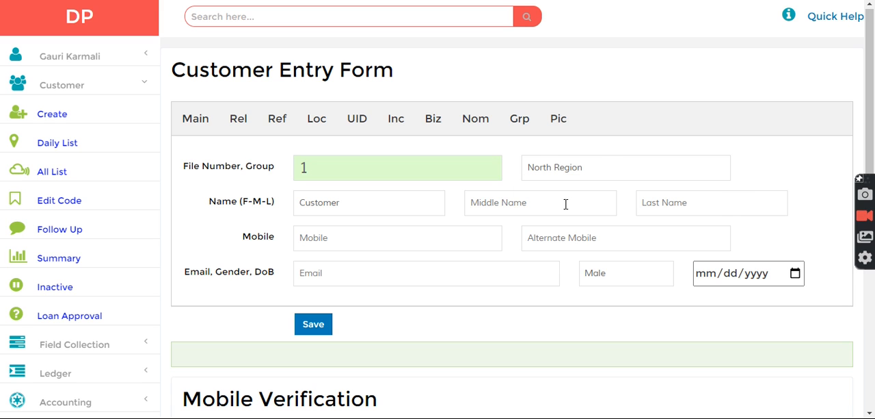
Enter the customer's Aadhar number in the unique ID details and save the customer record.
left_click(365, 121)
left_click(637, 280)
type("1234567890")
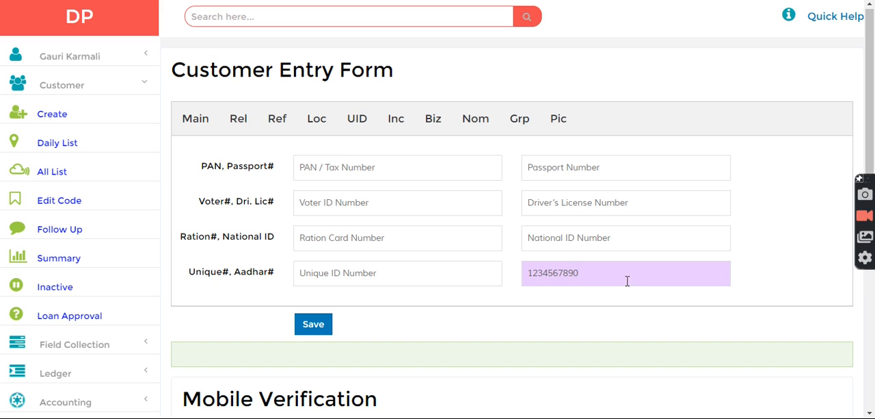
left_click(304, 324)
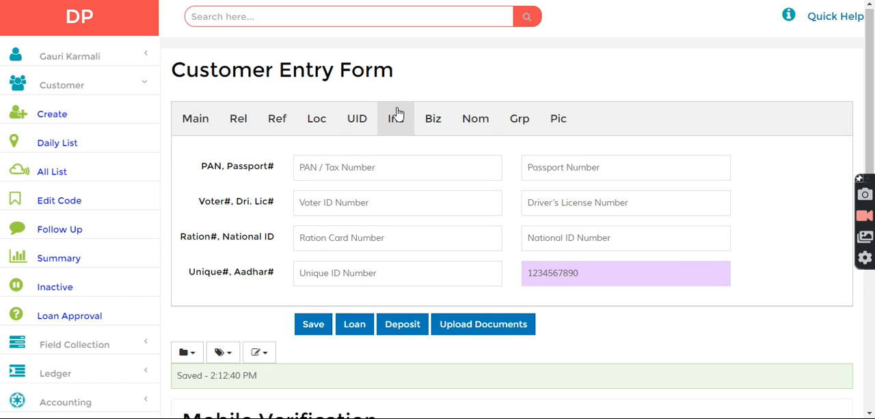
Open the business summary dashboard and look over the account figures and charts.
left_click_drag(872, 65, 874, 150)
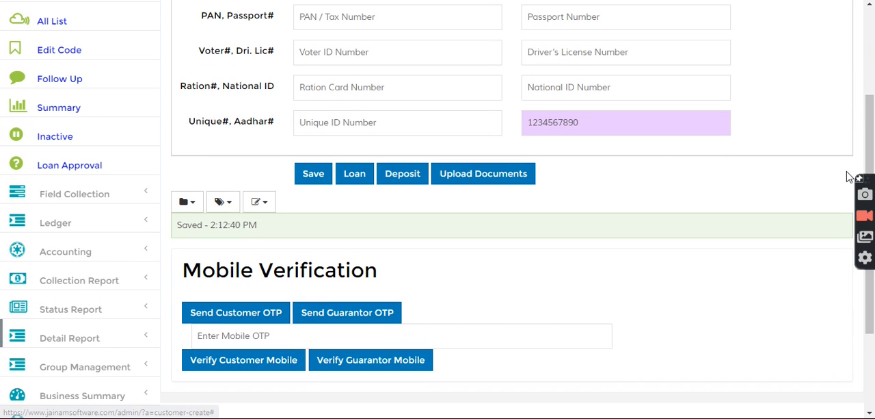
scroll(444, 260, "down", 2)
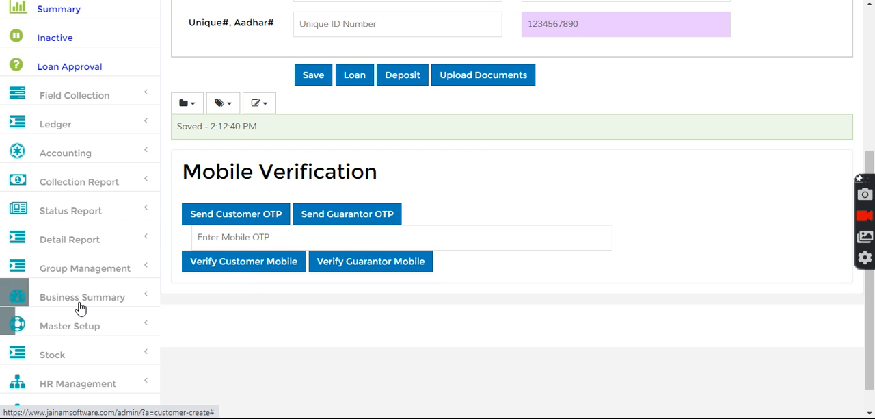
left_click(81, 309)
left_click(78, 326)
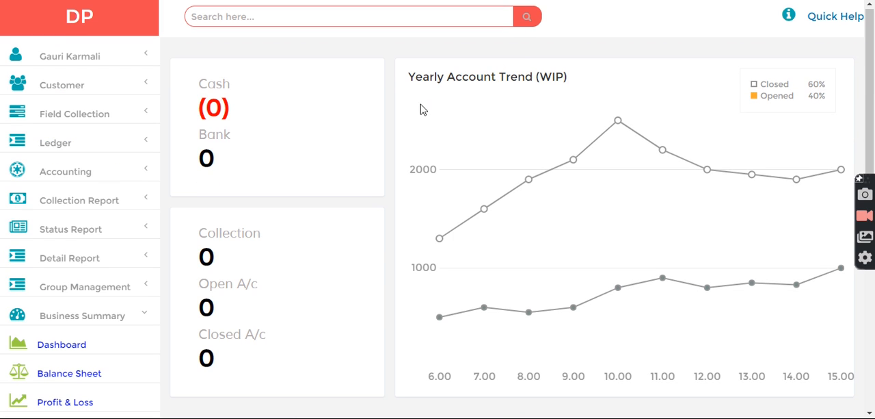
scroll(874, 92, "down", 2)
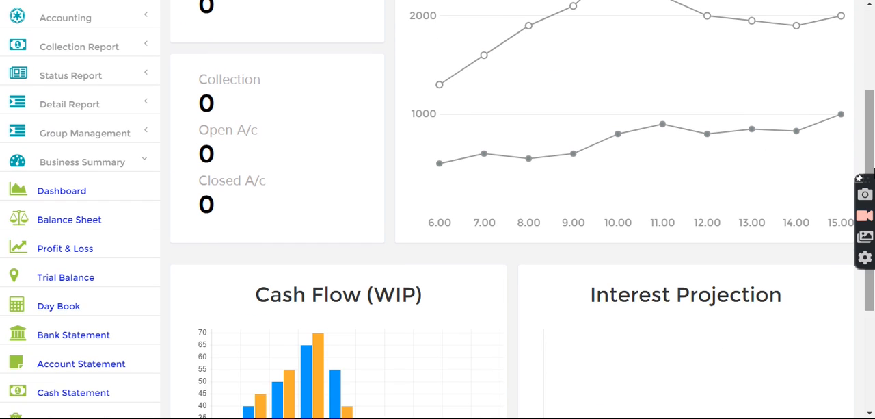
Open the balance sheet, refresh it for its current date range and review the liabilities and assets.
left_click(83, 226)
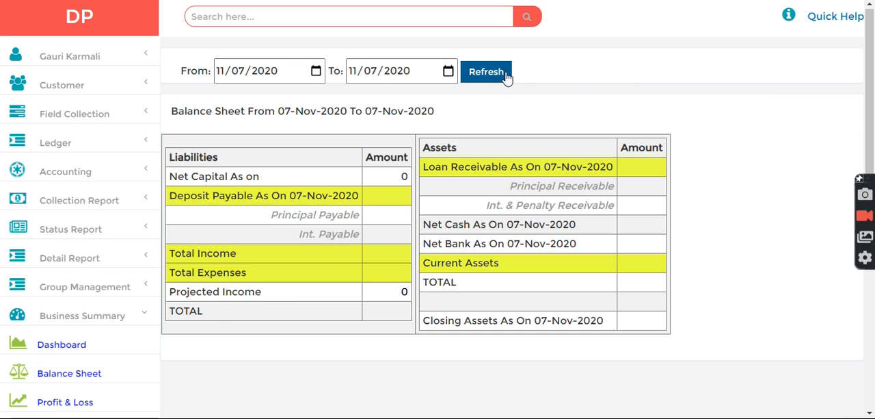
left_click(506, 75)
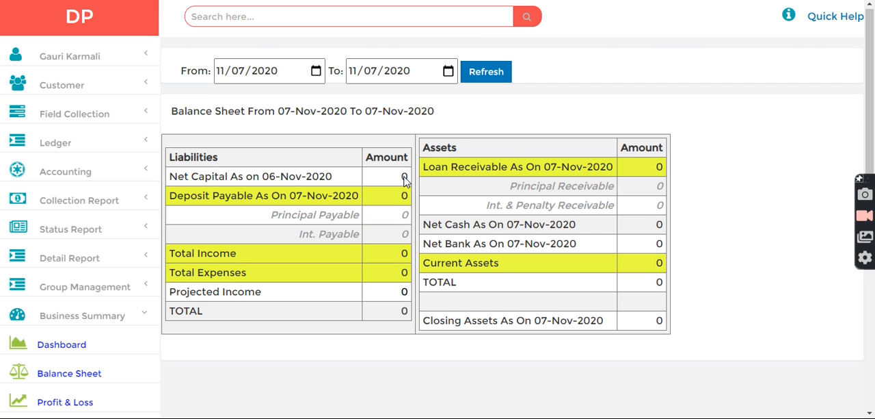
left_click_drag(404, 178, 727, 260)
left_click(727, 260)
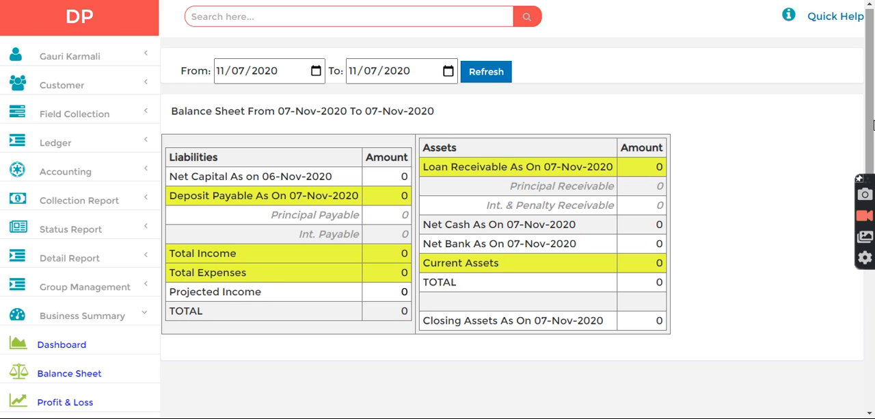
Search the records for "customer" and open a recurring deposit entry for that customer.
left_click(221, 20)
type("customer")
key("Return")
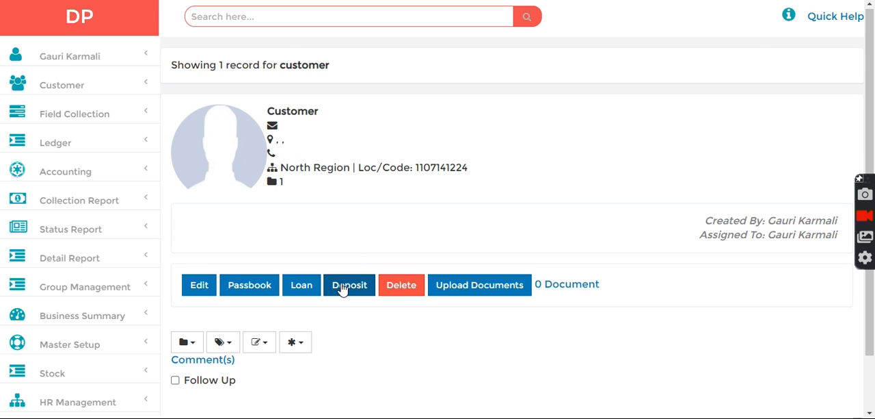
left_click(343, 290)
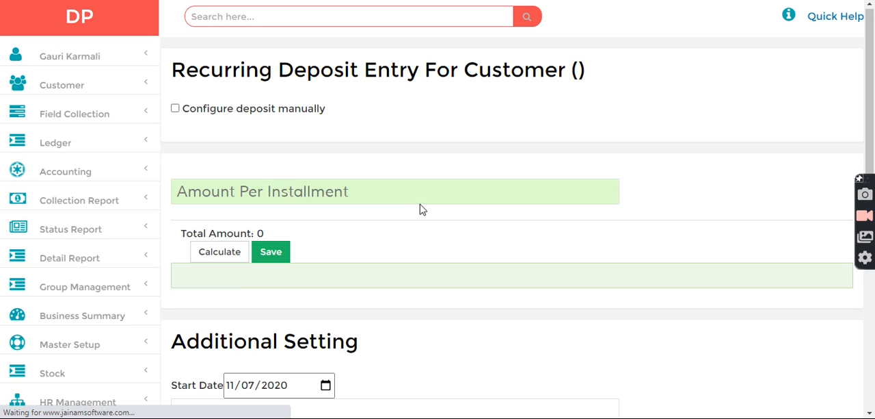
Set the recurring deposit to 500 per installment at a yearly interest rate of 12 for 100 days.
left_click(205, 191)
type("500")
left_click(213, 265)
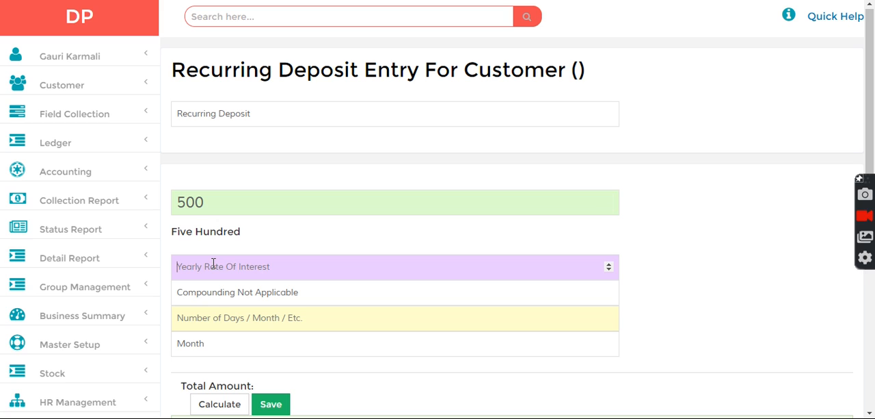
type("12")
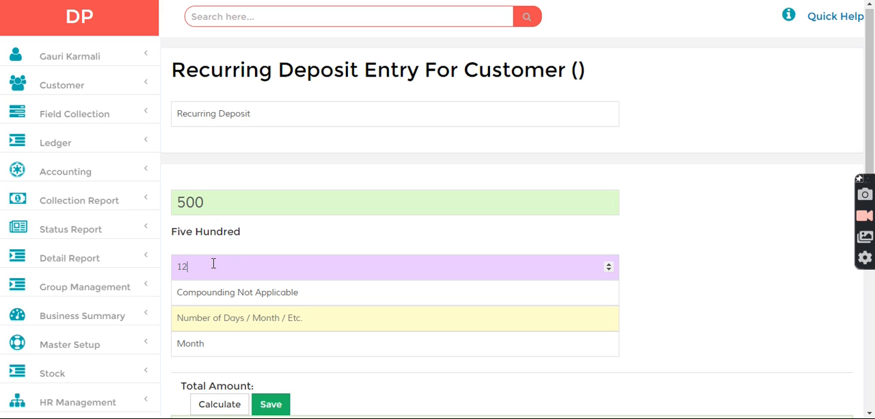
left_click(228, 318)
type("100")
left_click(209, 348)
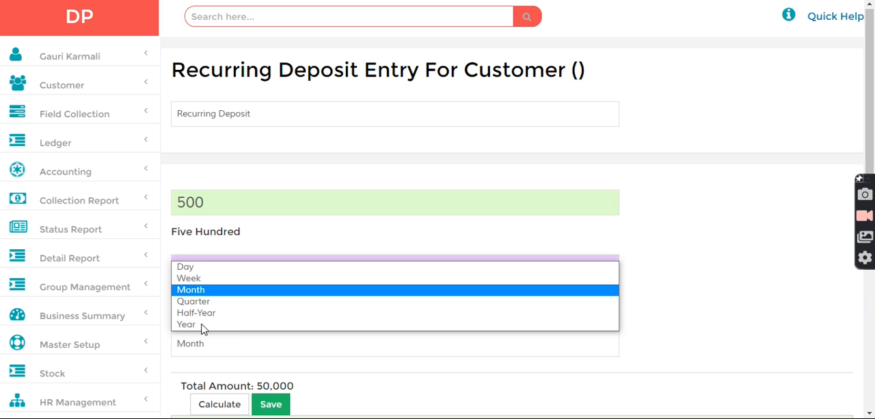
left_click(194, 267)
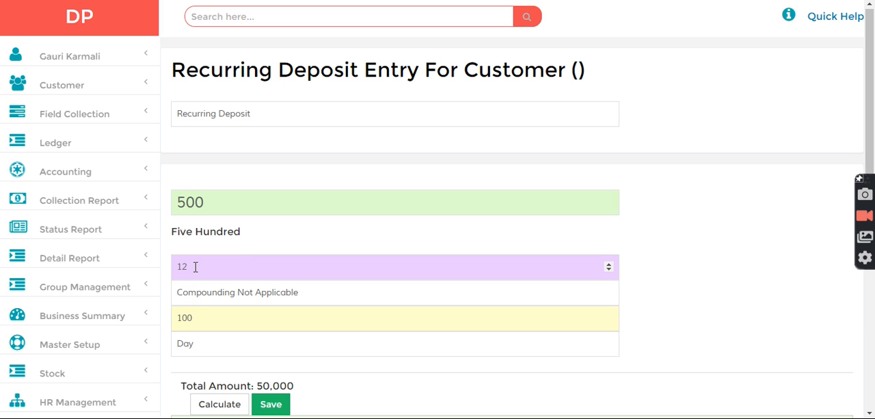
Set the deposit's start date to 10/01/2020 in the additional settings.
scroll(874, 128, "down", 4)
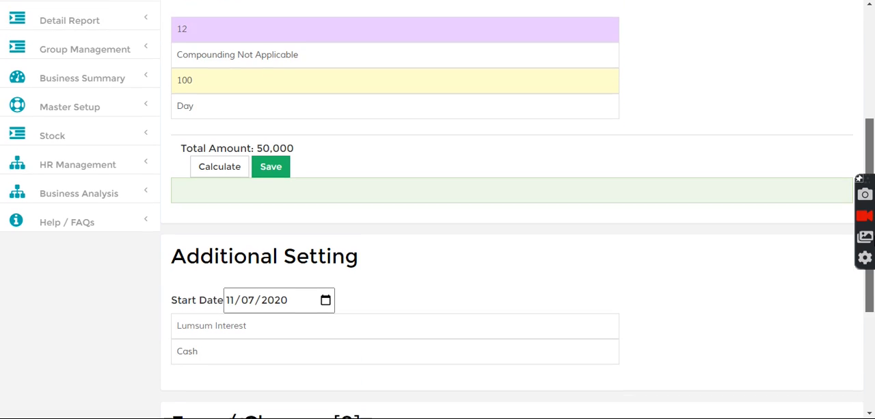
left_click(231, 268)
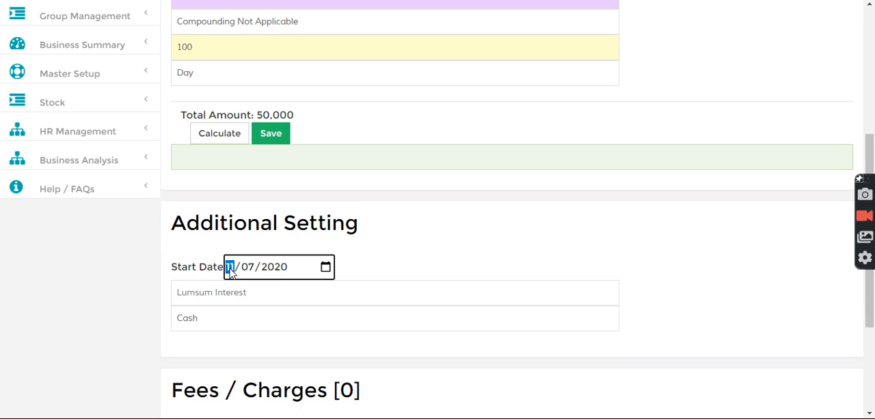
type("10/01")
left_click_drag(871, 157, 870, 128)
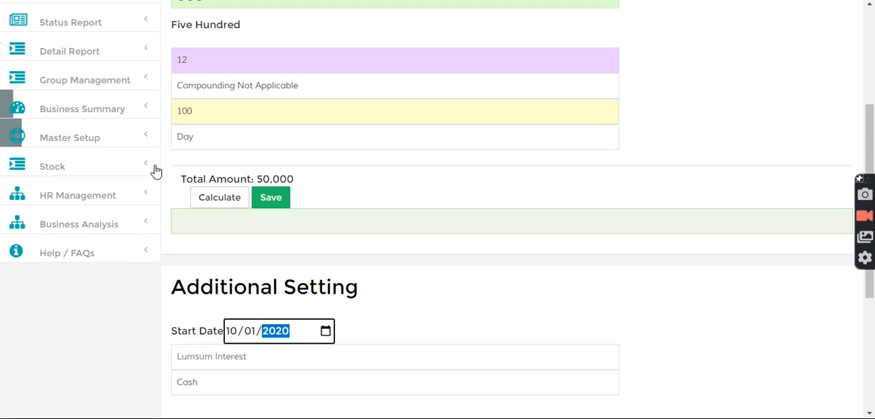
Save the recurring deposit, then search the records for d-1 and look over the deposit's details.
left_click(272, 200)
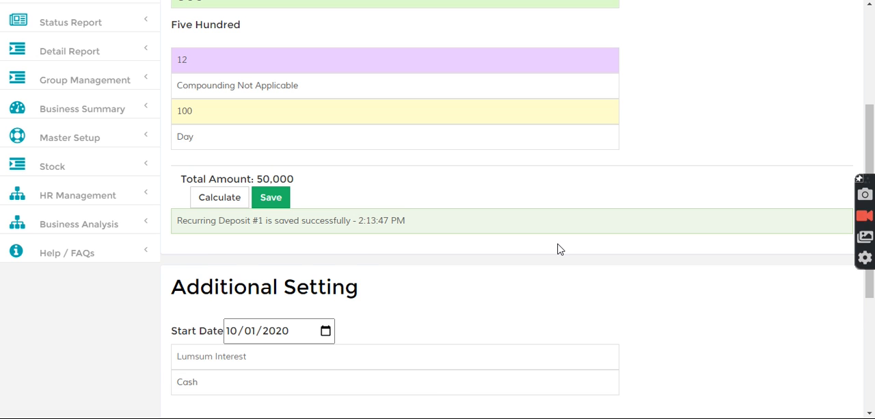
left_click_drag(862, 33, 863, 2)
left_click(224, 10)
type("d-1")
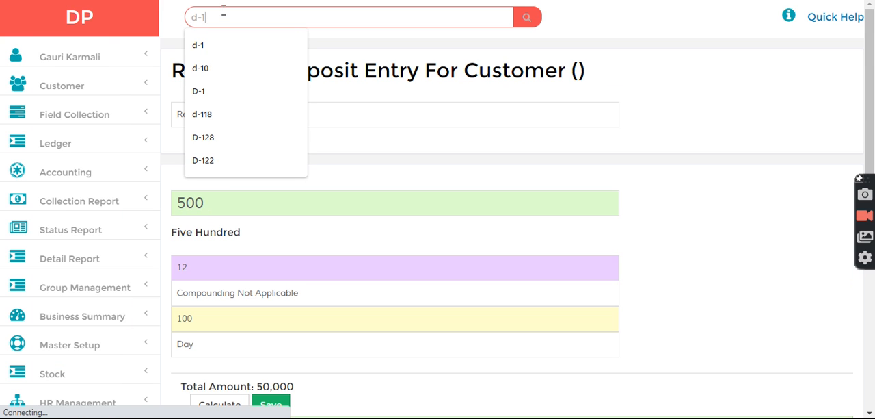
key("Return")
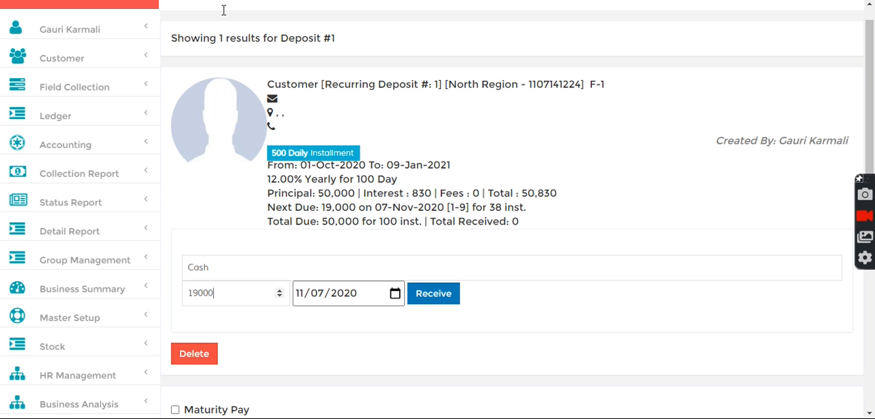
left_click_drag(869, 86, 869, 239)
left_click_drag(870, 304, 873, 34)
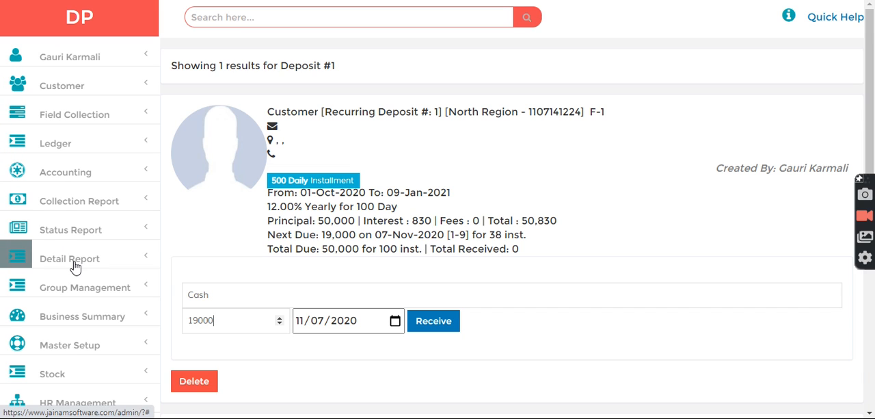
Open the due list, restrict it to payable accounts, refresh it and review the amount and interest or penalty columns.
left_click(72, 228)
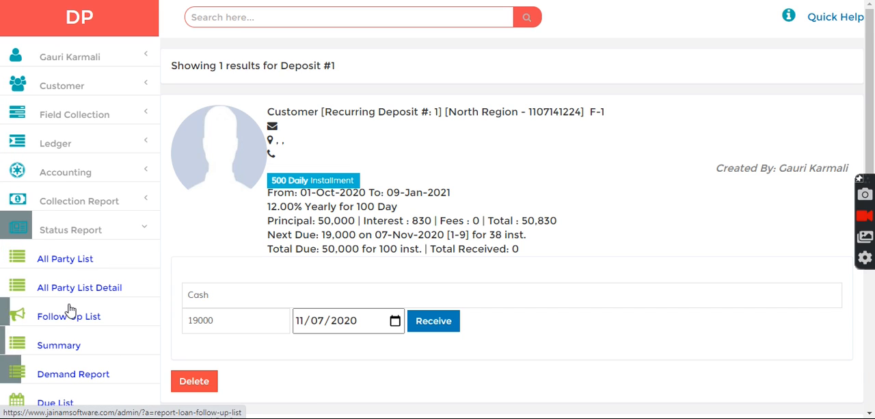
left_click(45, 401)
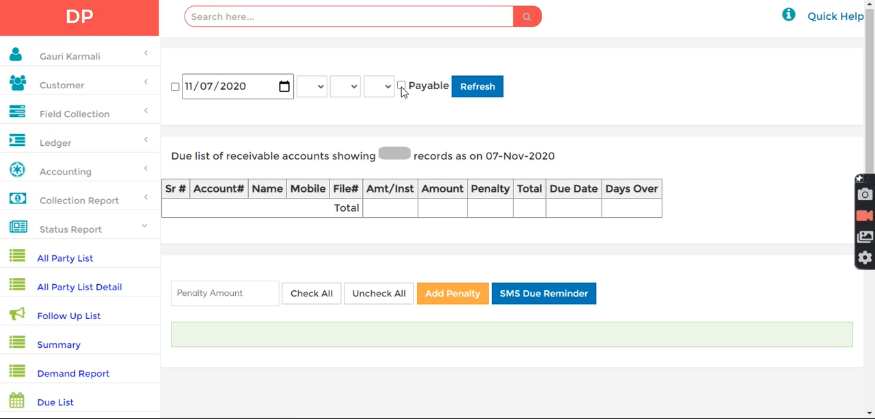
left_click(401, 85)
left_click(472, 87)
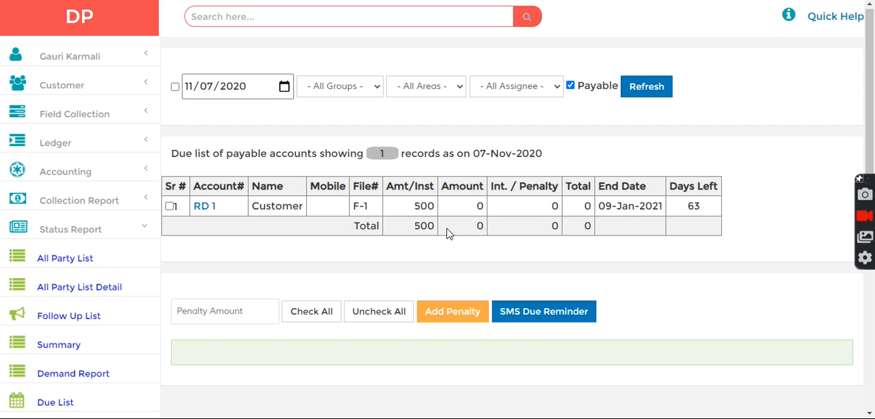
left_click_drag(518, 233, 557, 228)
left_click(463, 227)
left_click_drag(463, 227, 565, 227)
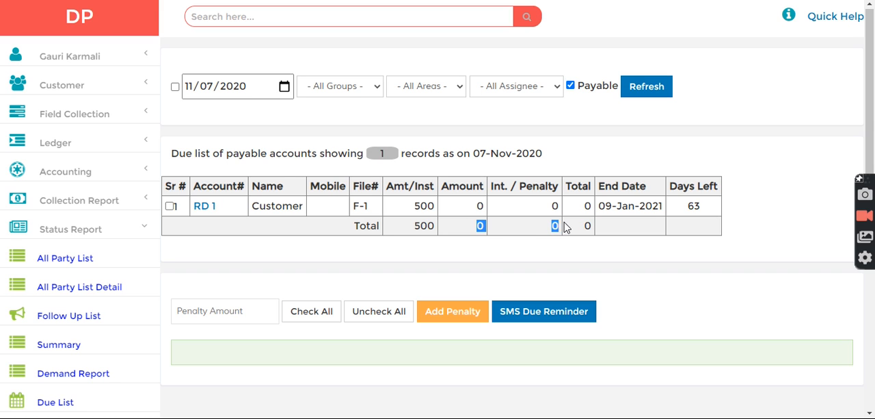
left_click(472, 227)
scroll(873, 131, "down", 3)
left_click_drag(872, 197, 872, 241)
left_click(869, 115)
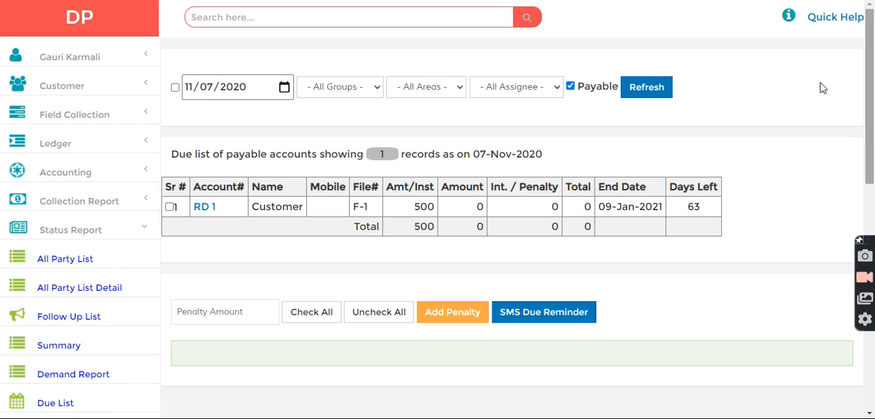
Search for deposit d-1 and receive a cash payment of 18500 dated 11/07/2020 on it.
left_click(233, 22)
type("d-")
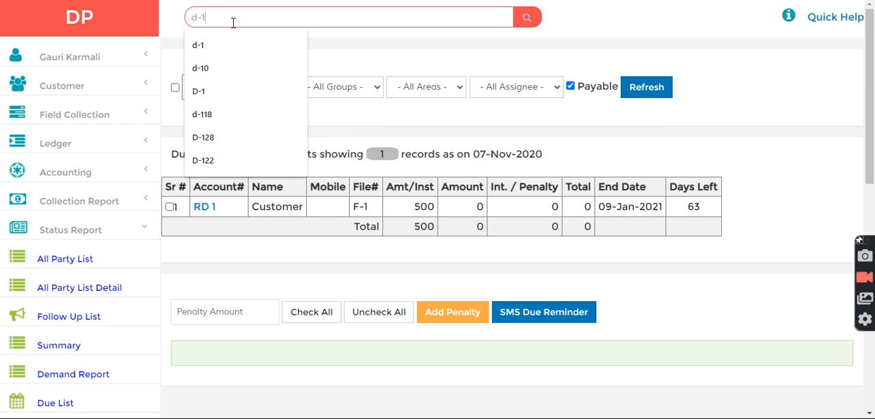
type("1")
key("Return")
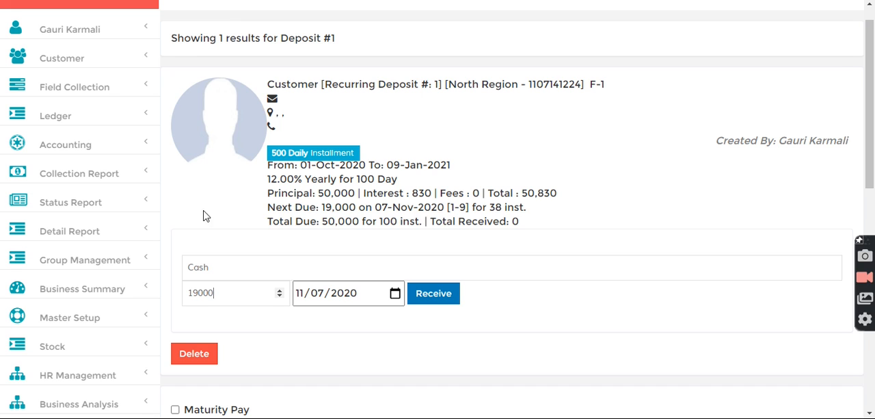
double_click(236, 294)
type("1")
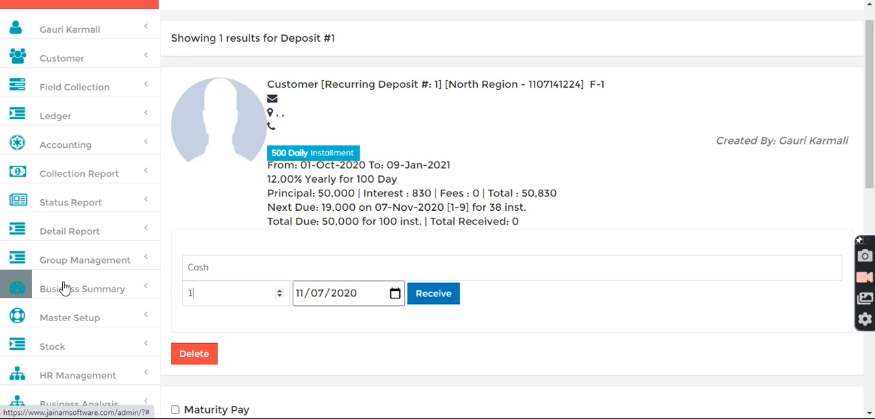
left_click(441, 297)
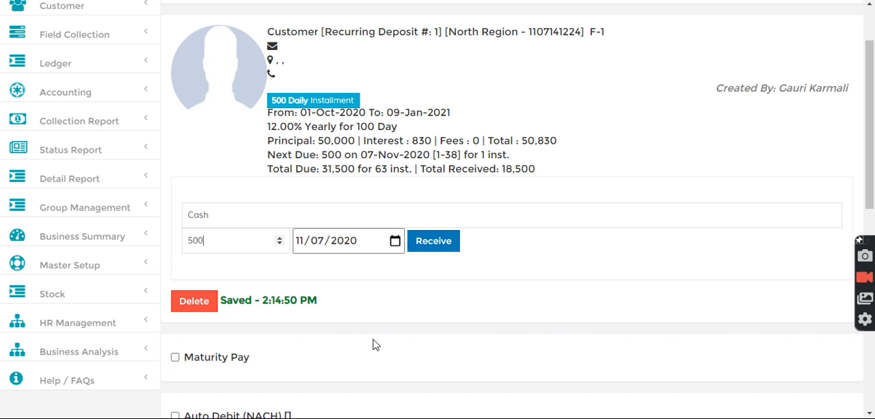
Reopen the due list for payable accounts, refresh it and check the deposit's amount, interest and total after the payment.
scroll(871, 42, "up", 2)
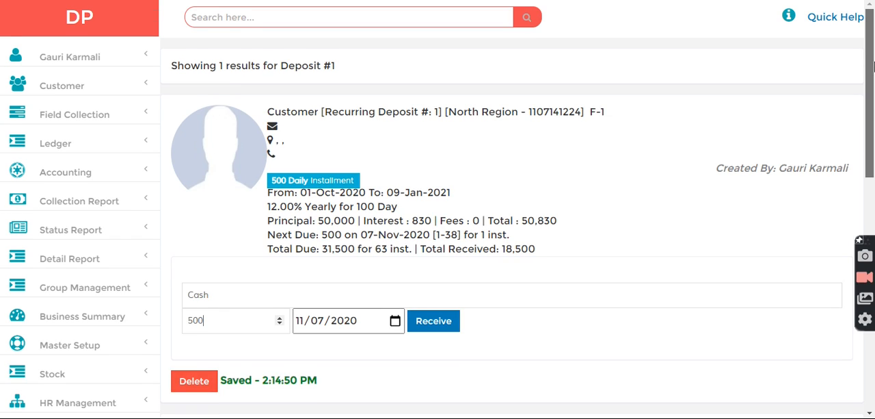
scroll(872, 61, "down", 1)
left_click(77, 235)
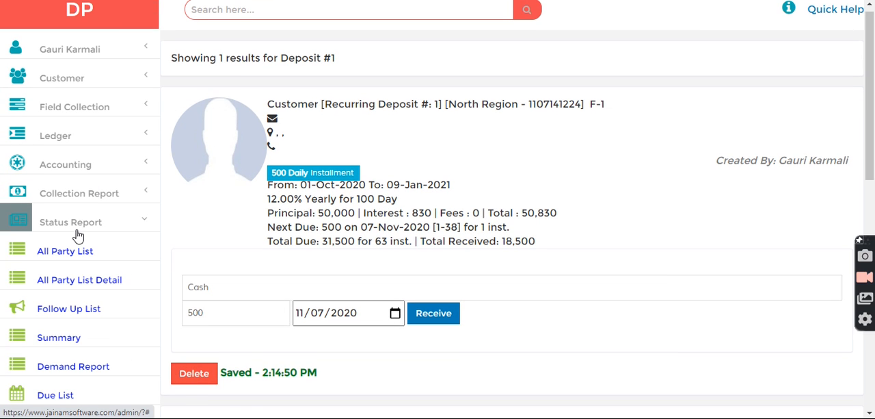
left_click(52, 393)
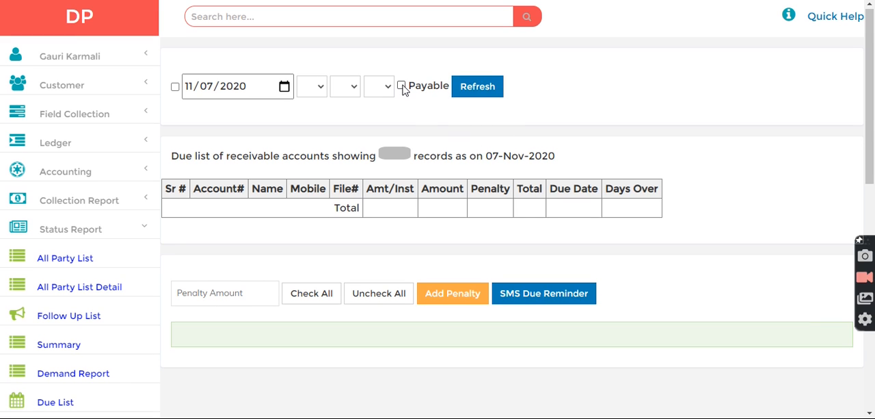
left_click(402, 86)
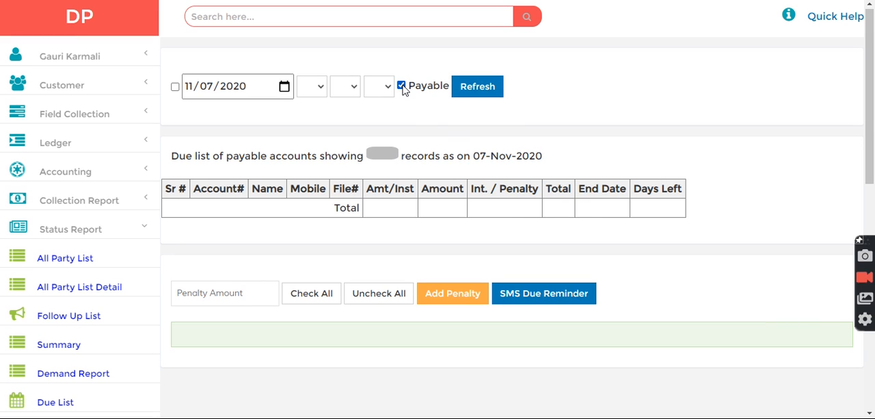
left_click(487, 87)
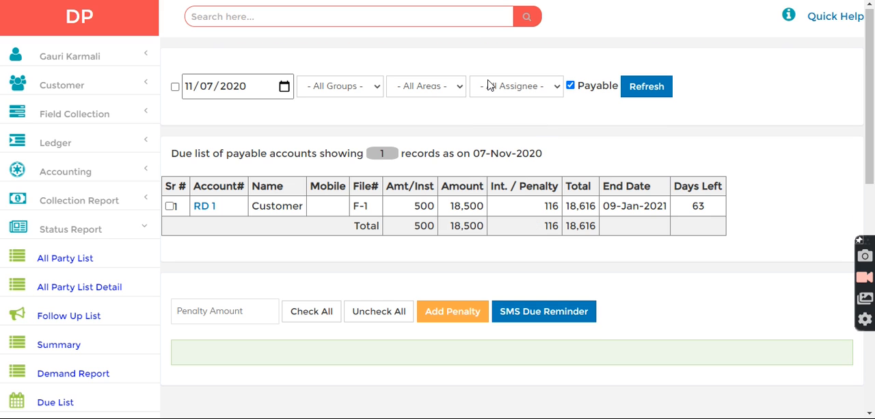
left_click_drag(451, 234, 480, 230)
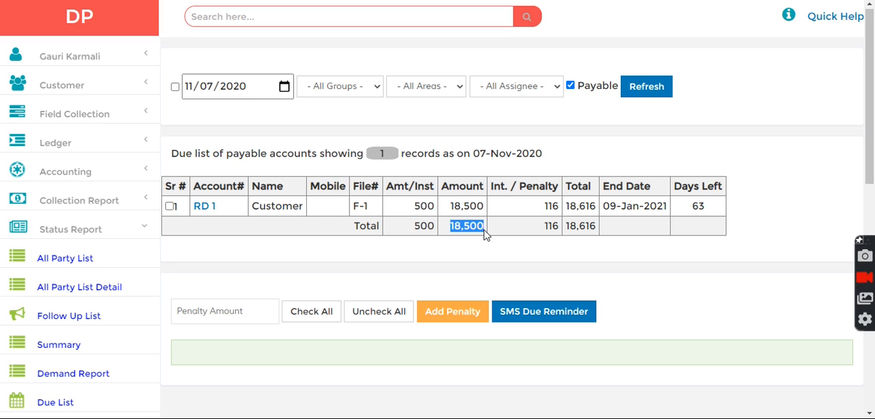
left_click_drag(533, 227, 603, 232)
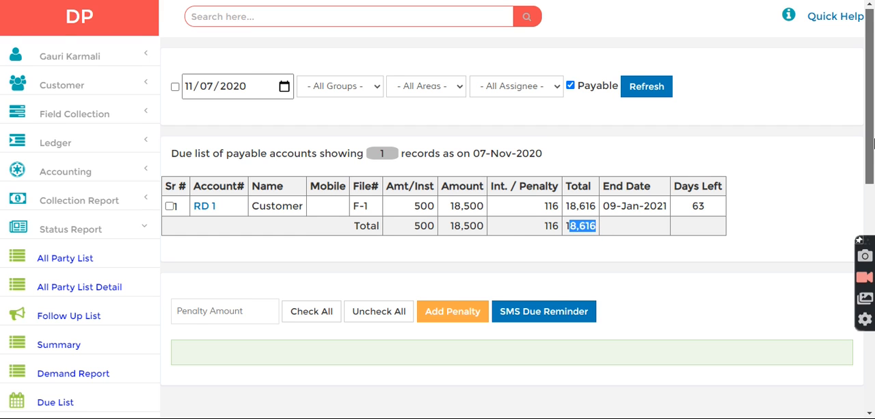
scroll(874, 142, "down", 2)
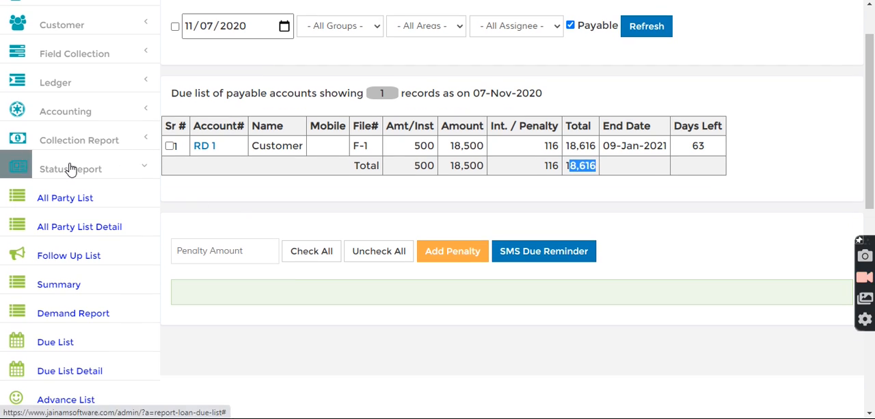
double_click(467, 167)
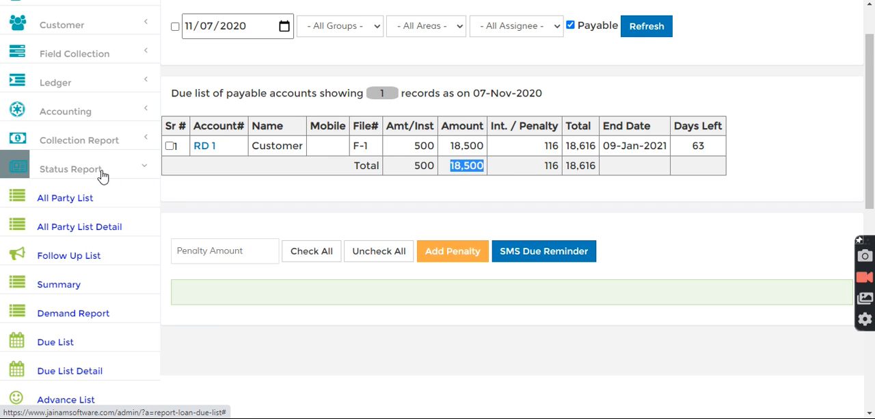
Open the business dashboard and check the cash and bank balances.
left_click(44, 174)
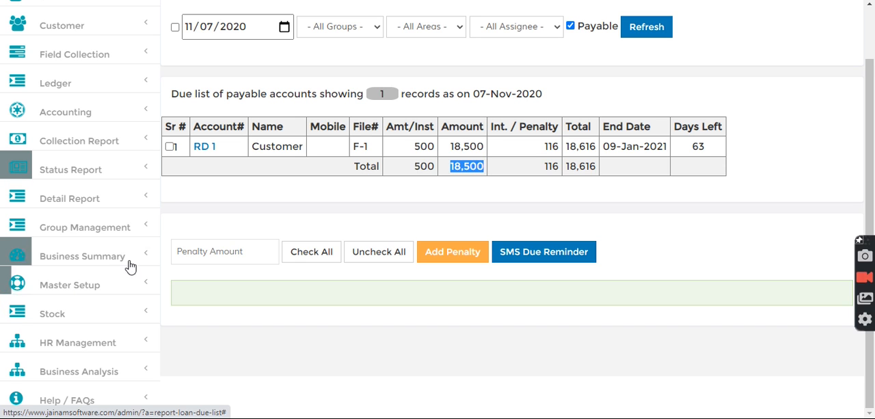
left_click(127, 265)
left_click(59, 288)
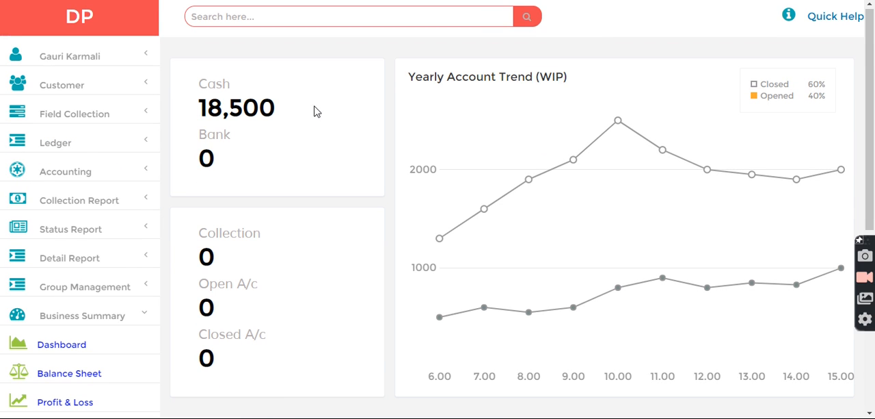
left_click_drag(311, 112, 201, 110)
left_click(201, 174)
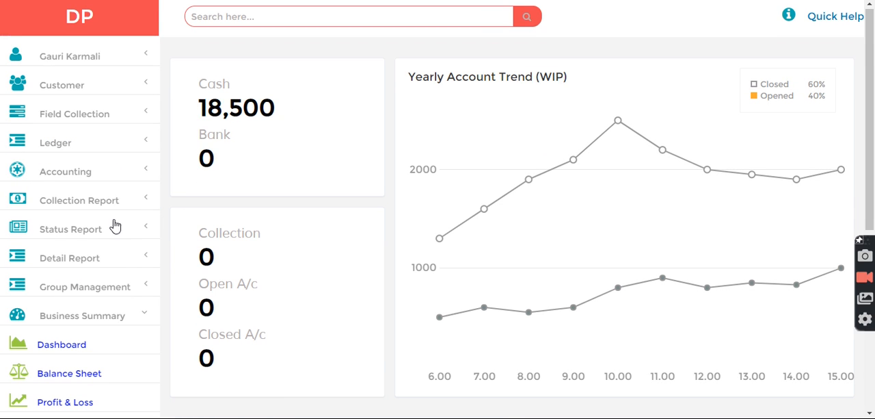
Refresh the balance sheet for 11/07/2020 and compare deposit principal and interest payable, net cash, and the totals on both sides.
left_click(67, 371)
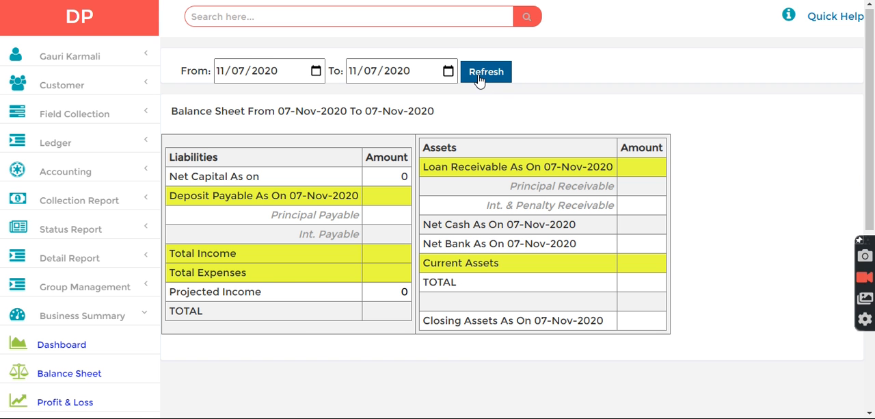
left_click(479, 78)
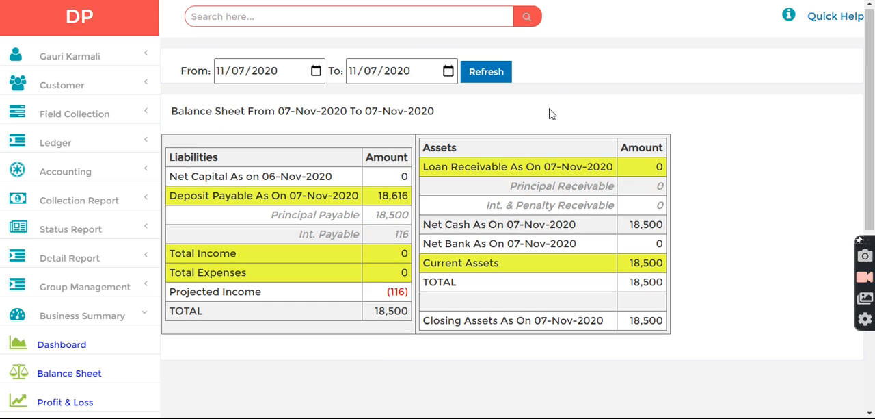
left_click_drag(171, 198, 409, 215)
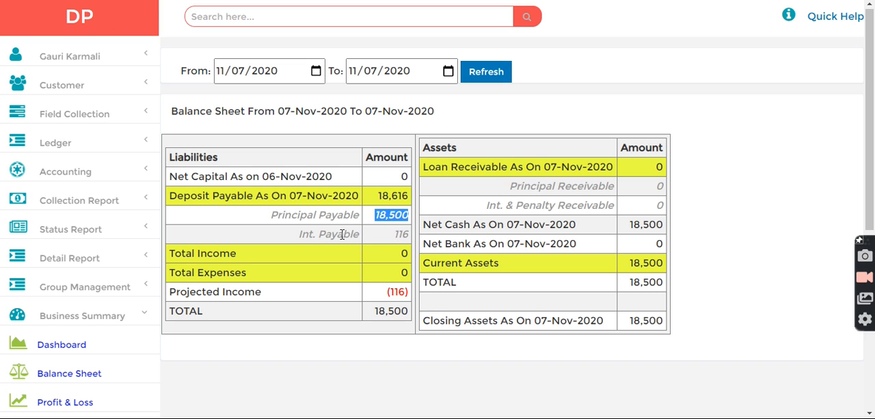
left_click_drag(394, 234, 408, 233)
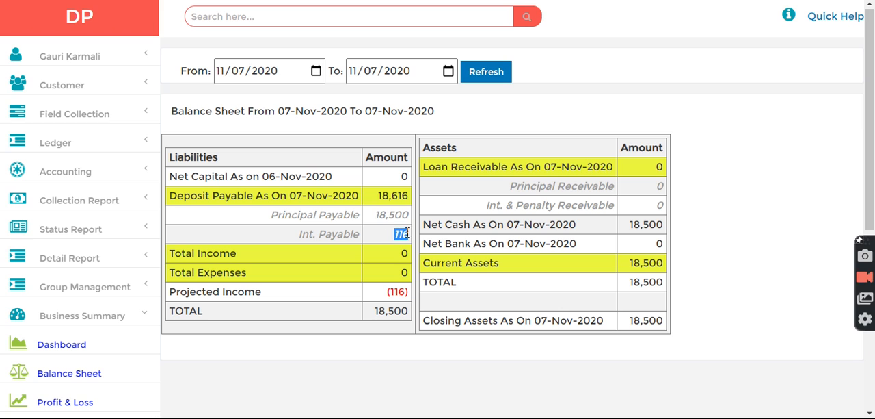
left_click_drag(375, 312, 453, 317)
left_click(630, 289)
left_click_drag(374, 312, 411, 315)
left_click_drag(634, 289, 660, 294)
left_click_drag(445, 224, 656, 230)
double_click(649, 225)
Open the product scheme form from the master setup.
left_click(72, 319)
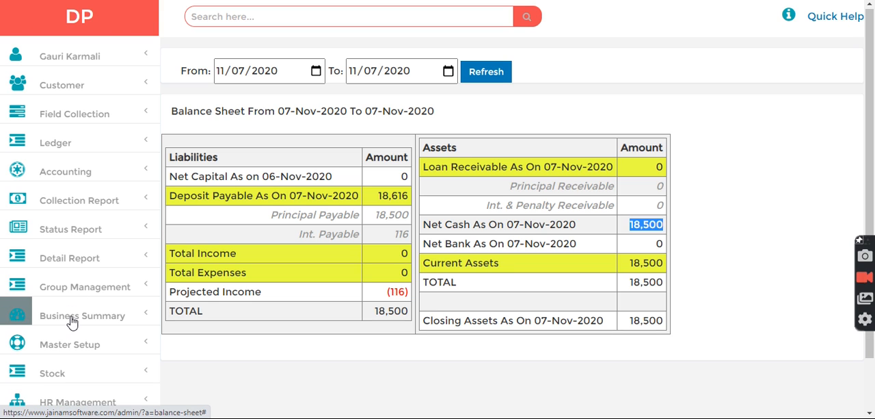
scroll(479, 303, "down", 1)
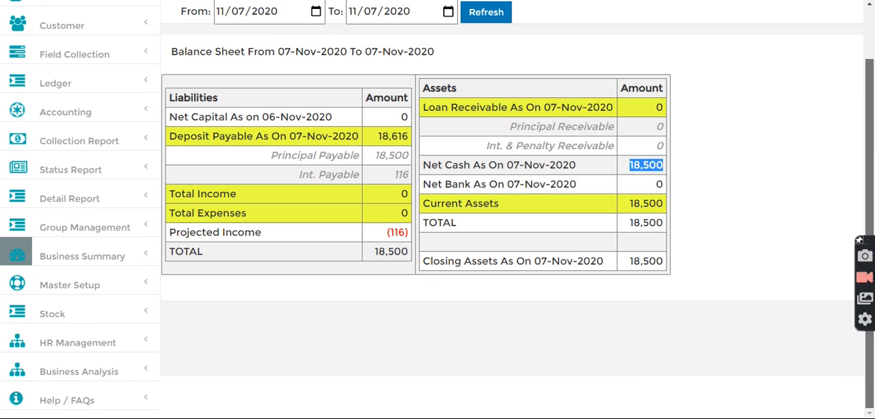
left_click(88, 292)
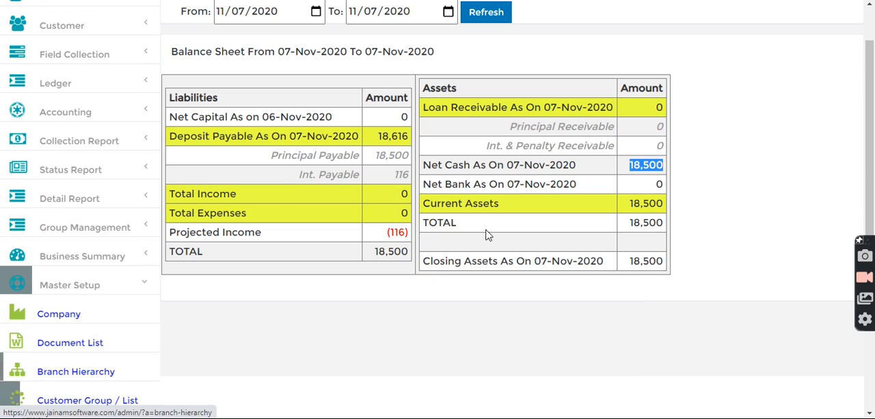
scroll(212, 287, "down", 2)
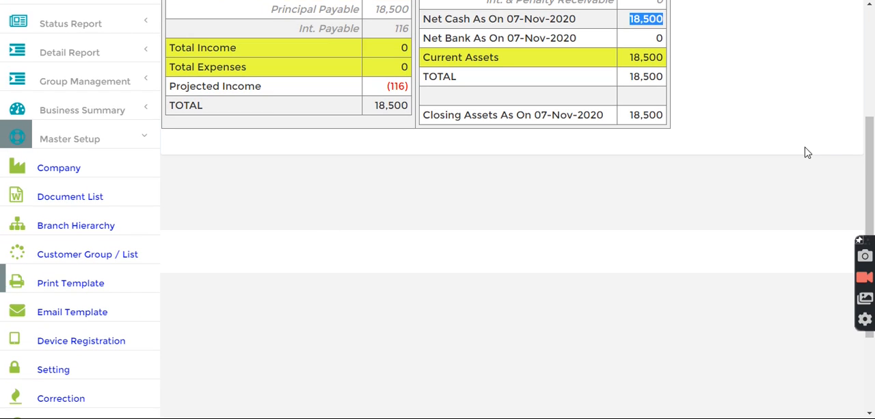
left_click_drag(870, 171, 870, 228)
left_click(63, 323)
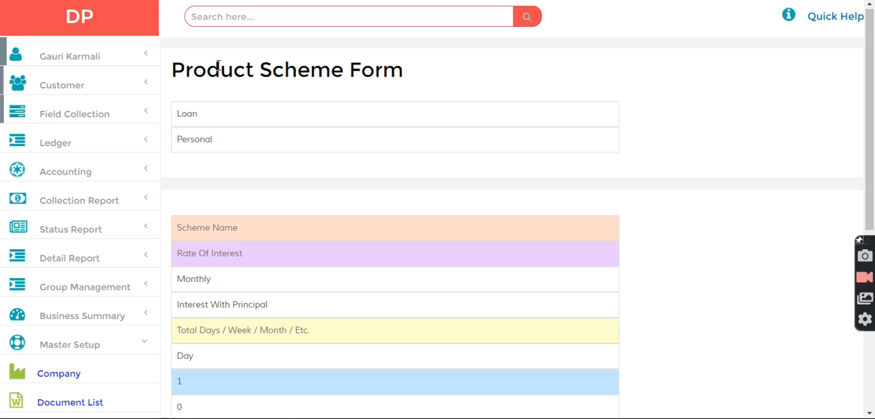
Create and save the personal loan scheme "Daily for 100 days" with interest rate 2 monthly and a term of 100 days.
type("Daily for 100 days")
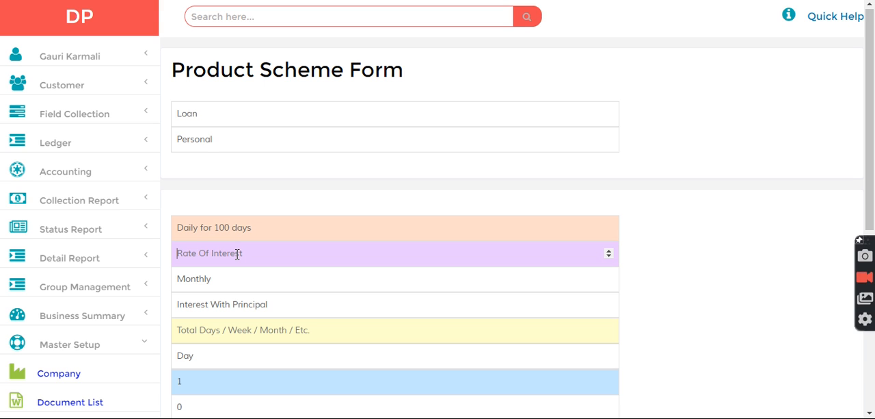
type("2")
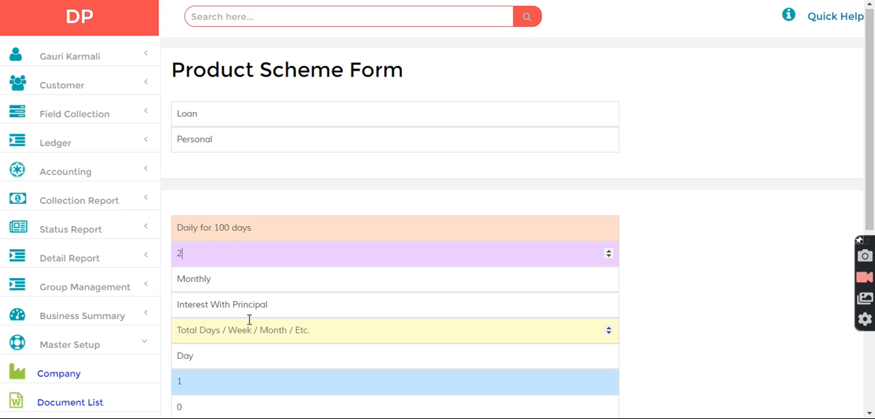
type("100")
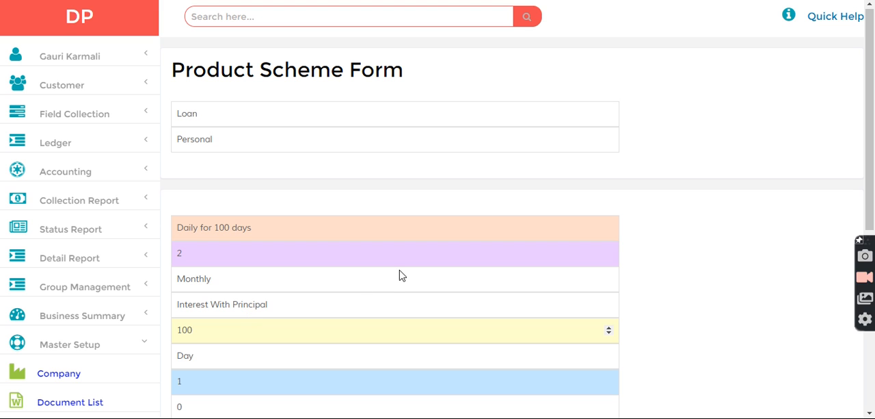
scroll(868, 157, "down", 3)
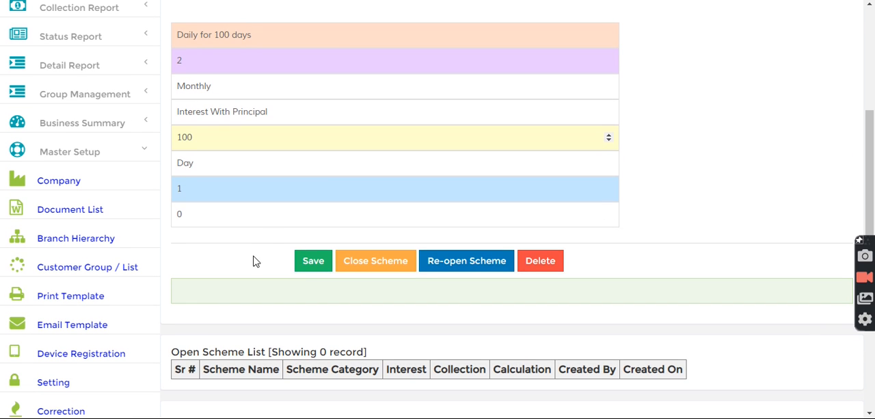
left_click(311, 263)
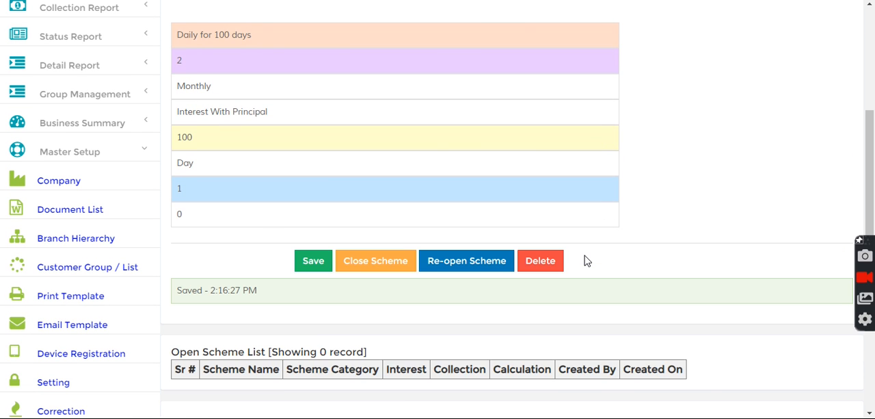
left_click_drag(873, 190, 873, 83)
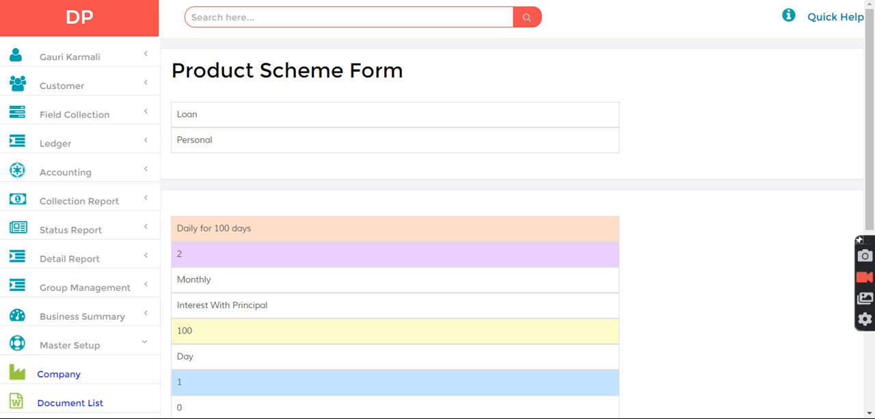
left_click(248, 16)
type("customer")
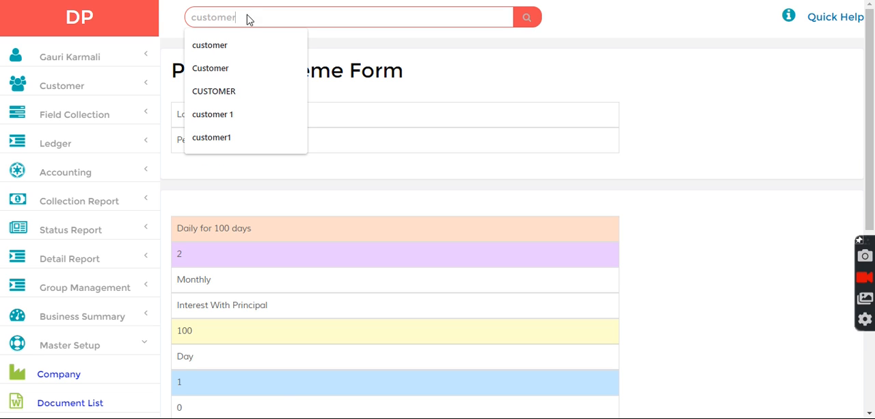
key("Return")
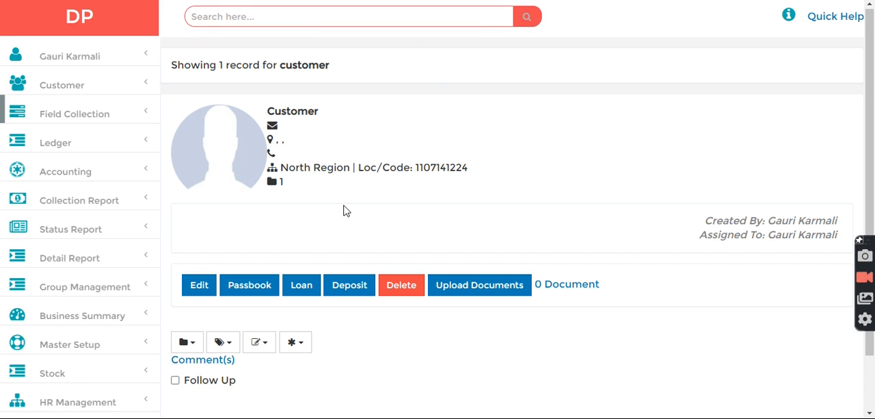
left_click(299, 284)
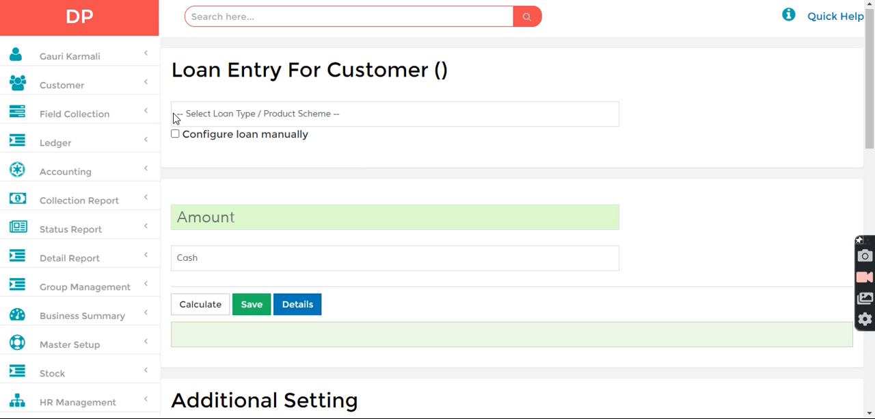
left_click(232, 115)
left_click(214, 145)
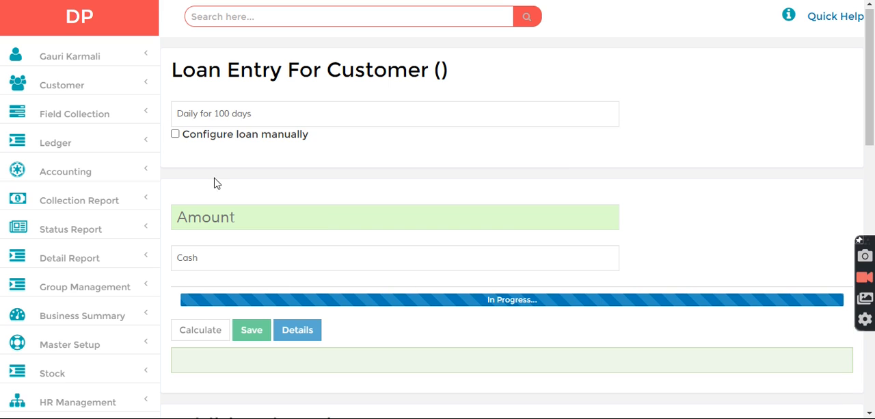
left_click(204, 214)
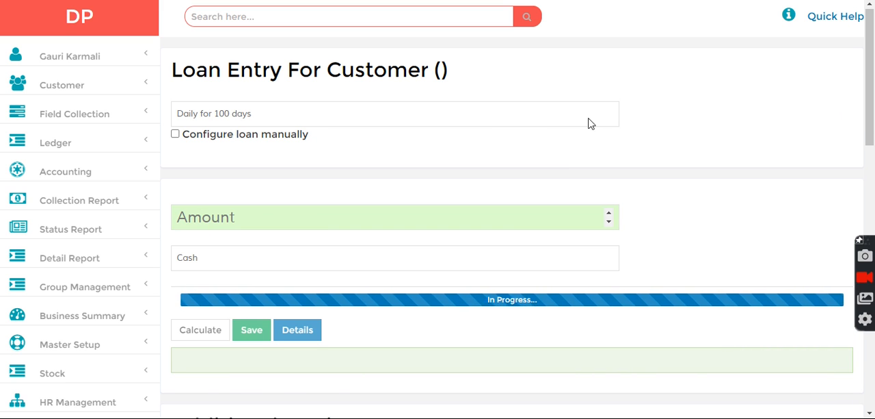
left_click_drag(873, 107, 874, 185)
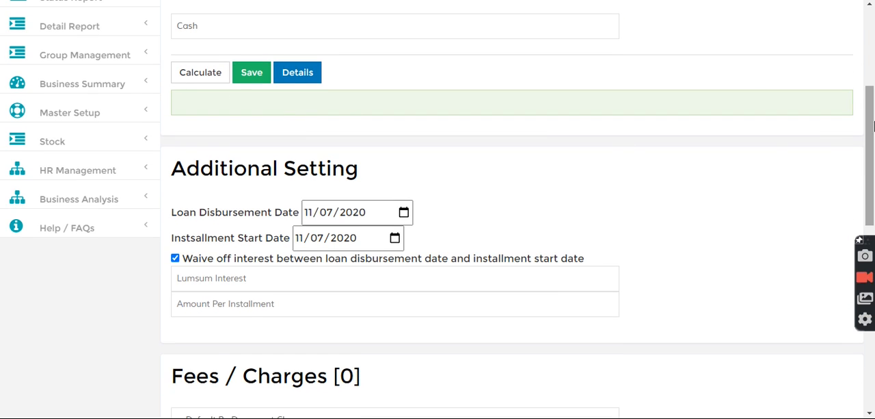
scroll(873, 125, "up", 3)
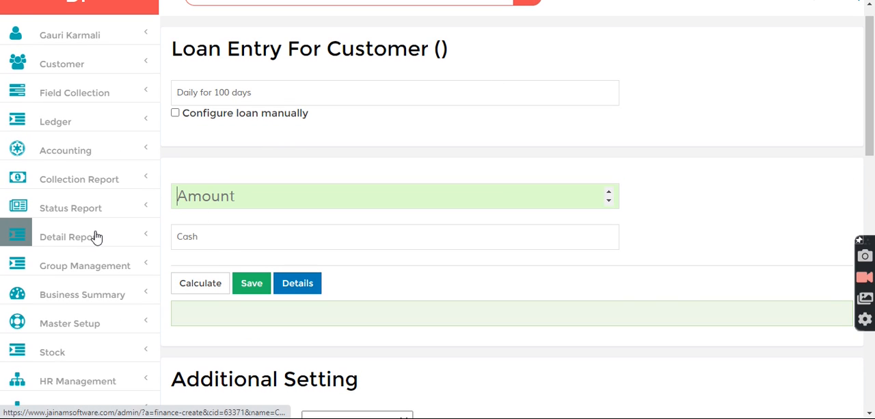
Open the business dashboard and check the cash and bank balances before entering the loan.
left_click(89, 295)
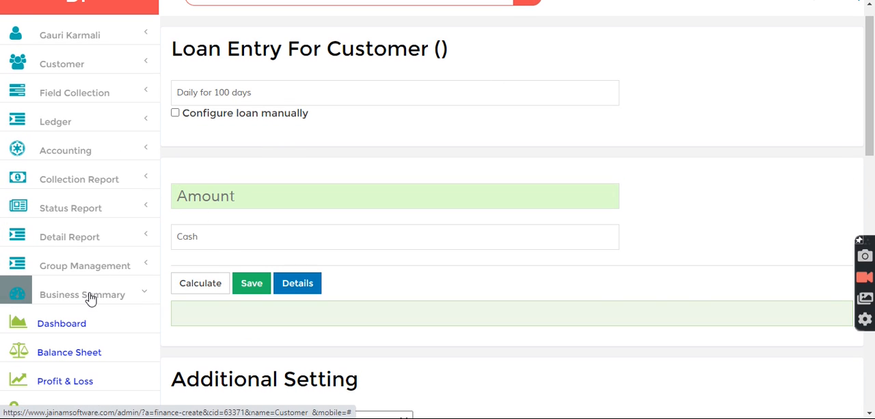
left_click(60, 325)
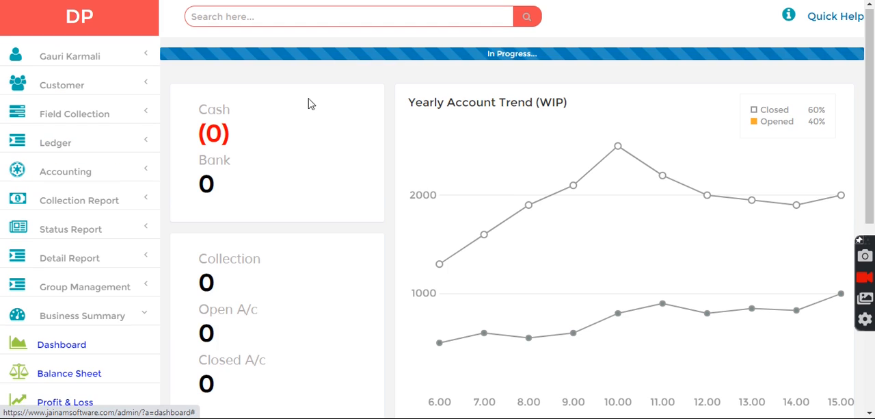
left_click_drag(309, 108, 202, 111)
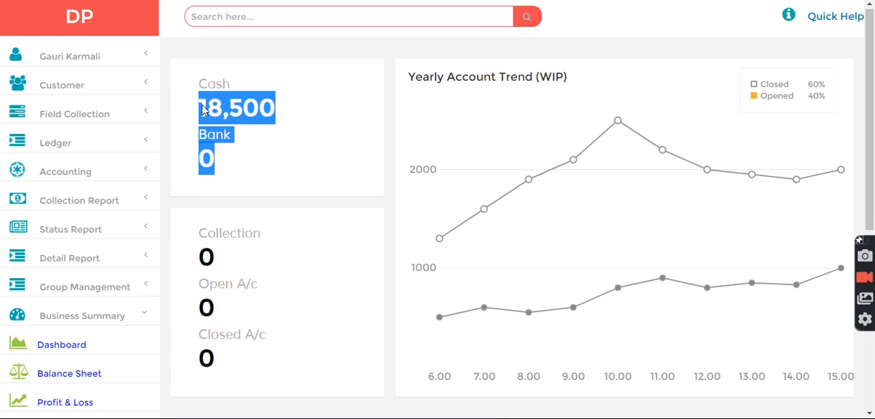
left_click(306, 134)
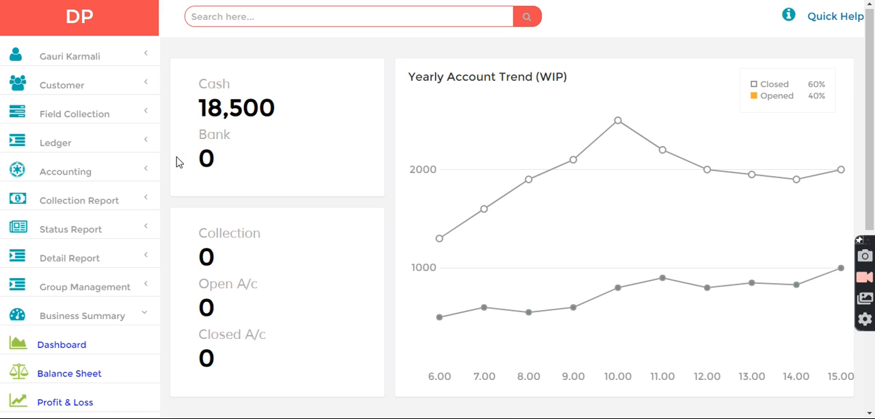
Search for "customer" and open a new loan entry for the matching record.
left_click(241, 23)
type("customer")
key("Return")
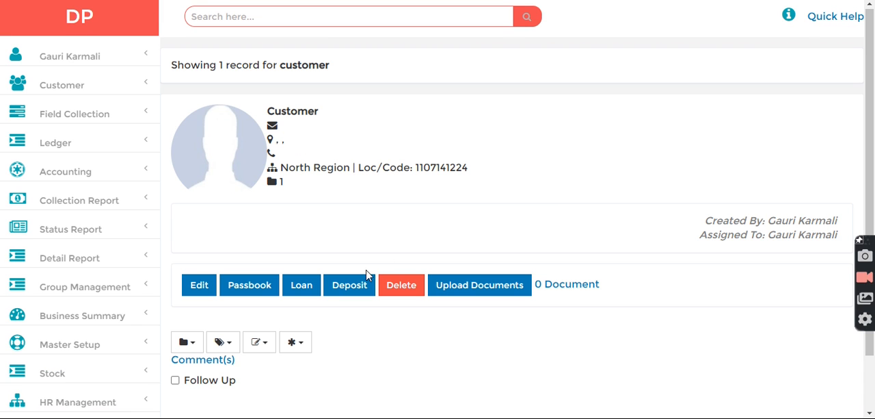
left_click(306, 285)
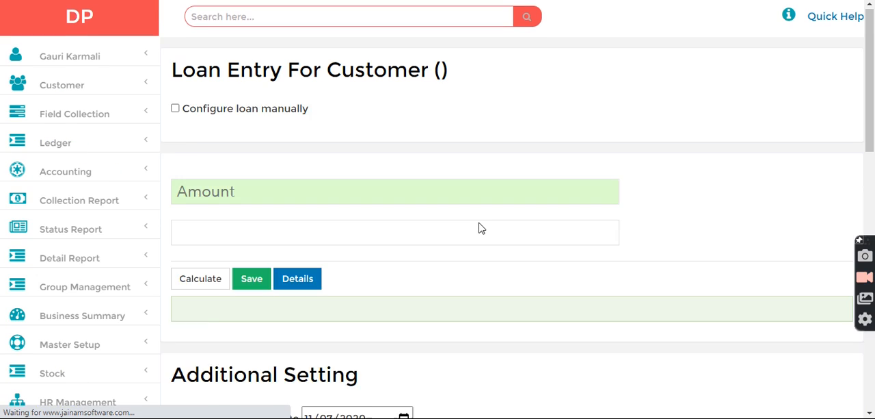
Select the "Daily for 100 days" scheme for the loan and set its amount to 10000.
left_click(287, 119)
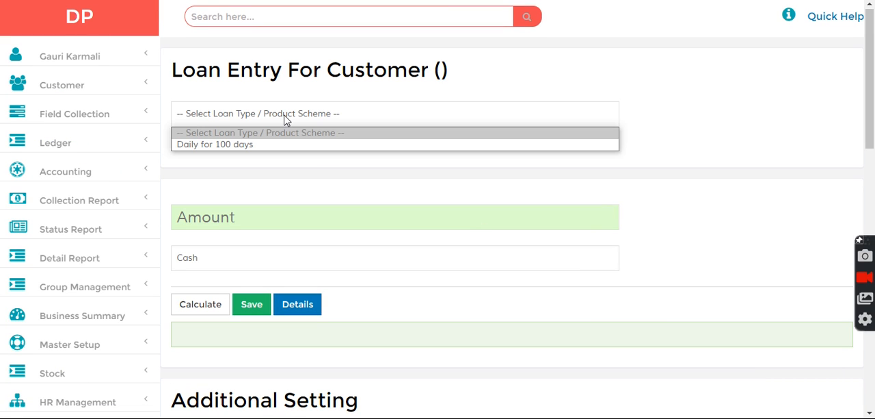
left_click(216, 145)
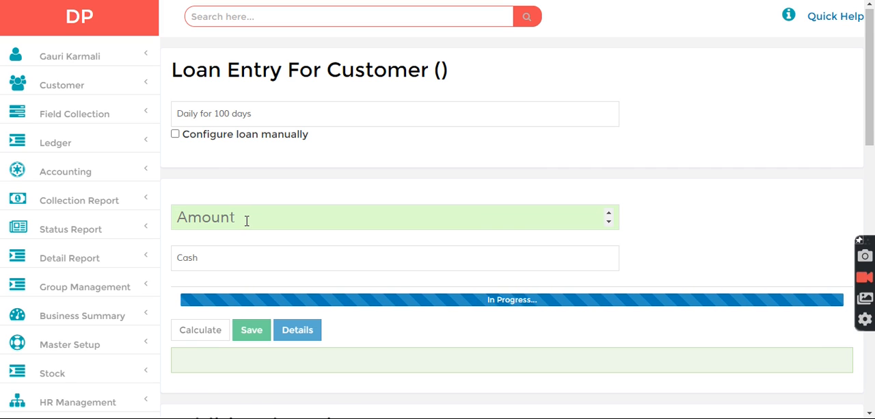
type("10000")
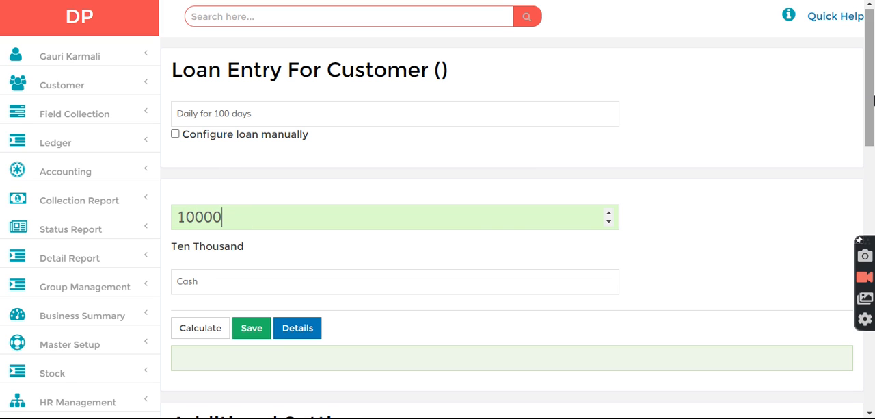
Set the loan disbursement date and installment start date to 11/01/2020, and save the loan.
scroll(451, 171, "down", 4)
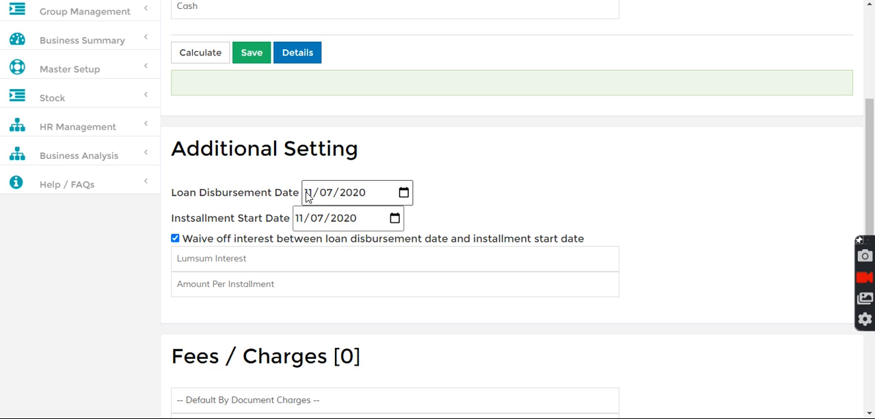
left_click(329, 197)
type("01")
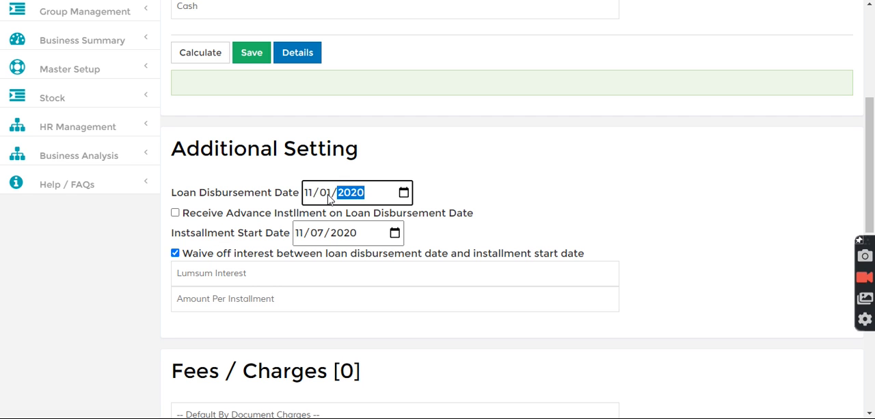
left_click(316, 233)
type("01")
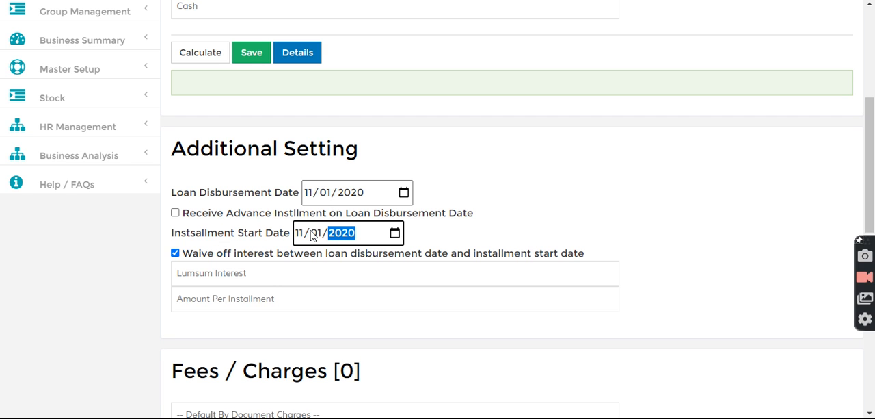
left_click_drag(873, 176, 863, 134)
left_click(259, 146)
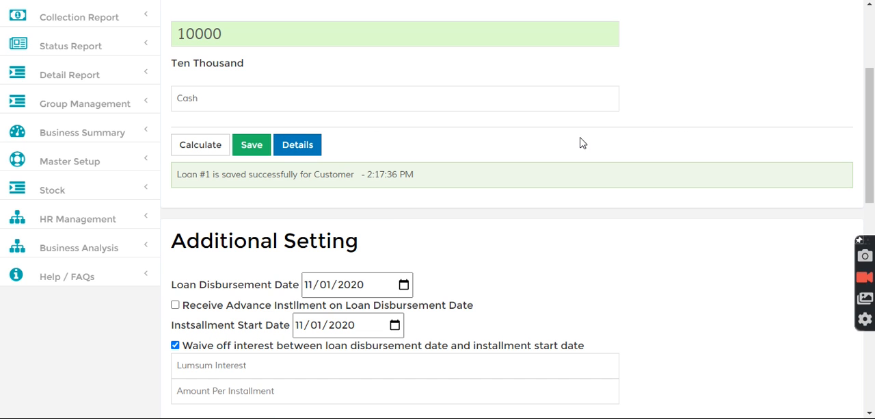
Look up the saved loan by its number and review its next due, term, principal, interest and total.
scroll(869, 137, "up", 3)
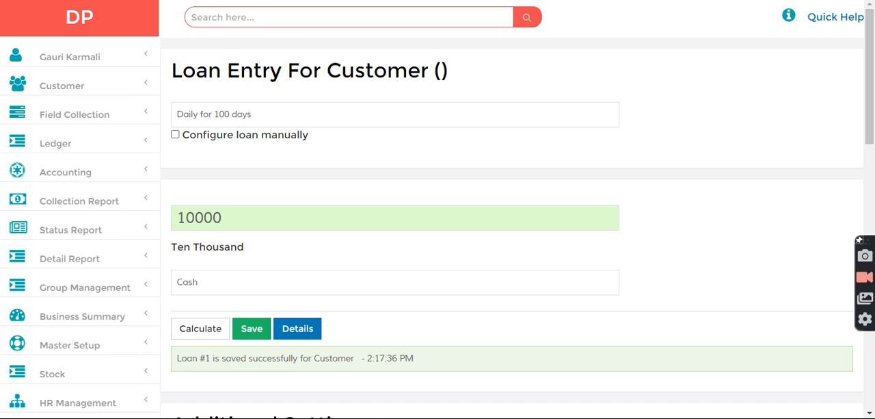
left_click(237, 21)
type("11/07/2020")
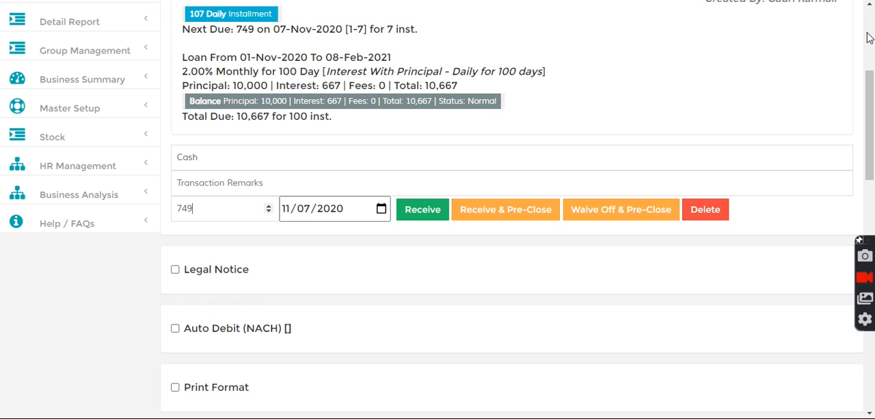
scroll(870, 46, "up", 3)
scroll(318, 86, "down", 2)
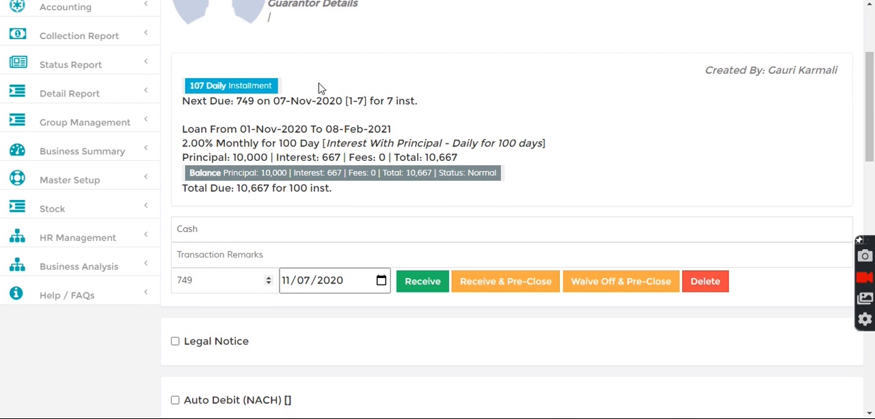
Reopen the business dashboard and check the cash and bank balances after the loan disbursement.
left_click(87, 156)
left_click(88, 181)
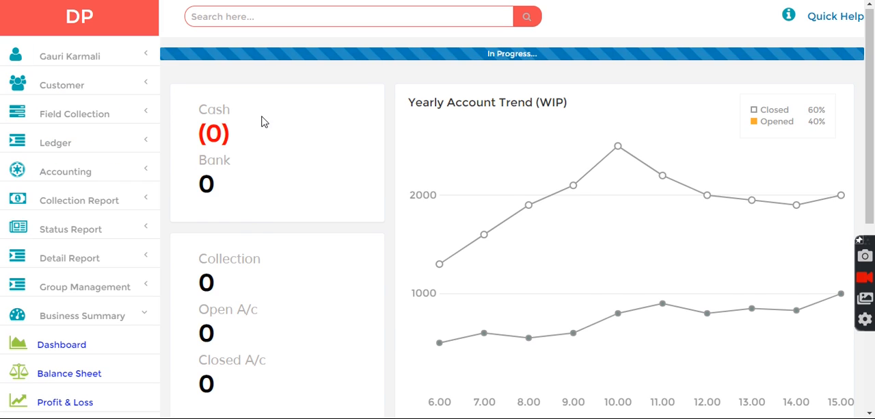
left_click_drag(286, 125, 197, 114)
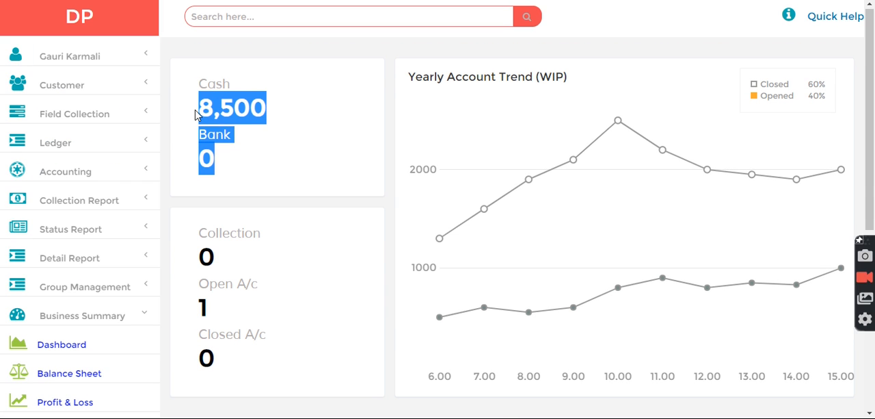
left_click(309, 138)
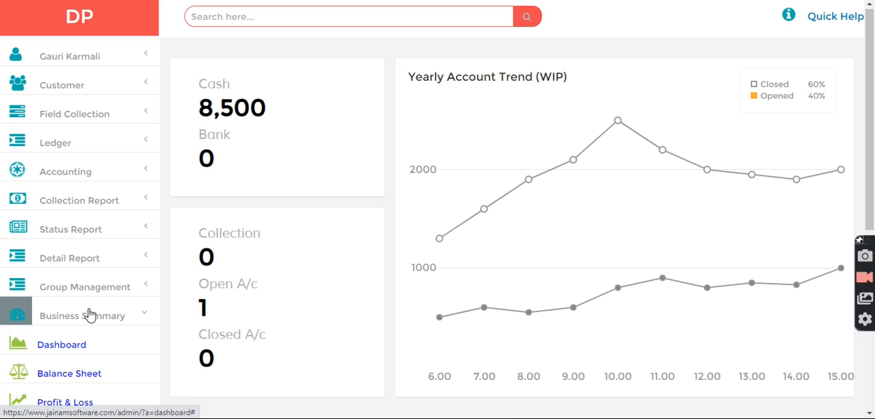
Open the balance sheet and refresh it for 11/07/2020 to examine loan receivable, net cash and the totals on both sides.
left_click(27, 305)
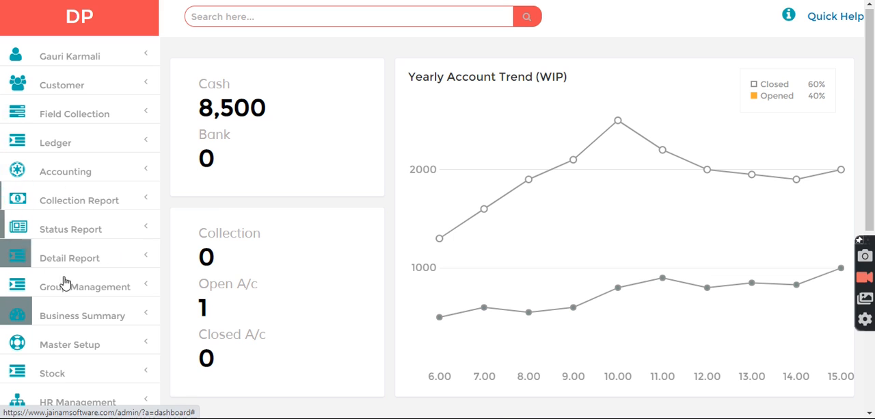
left_click(51, 316)
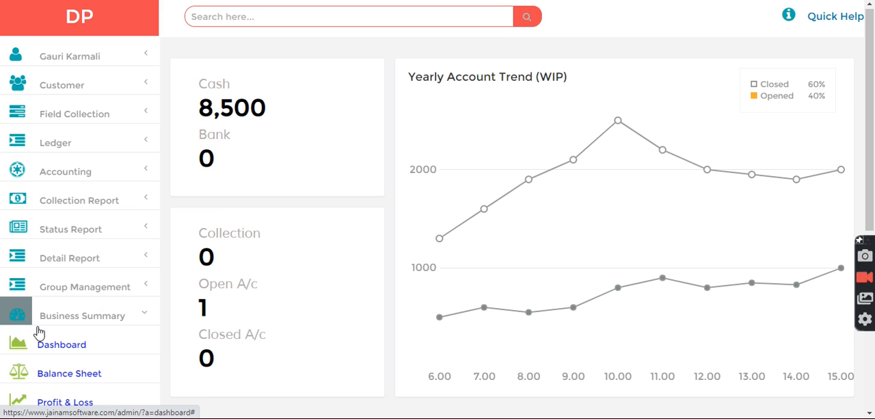
left_click(67, 376)
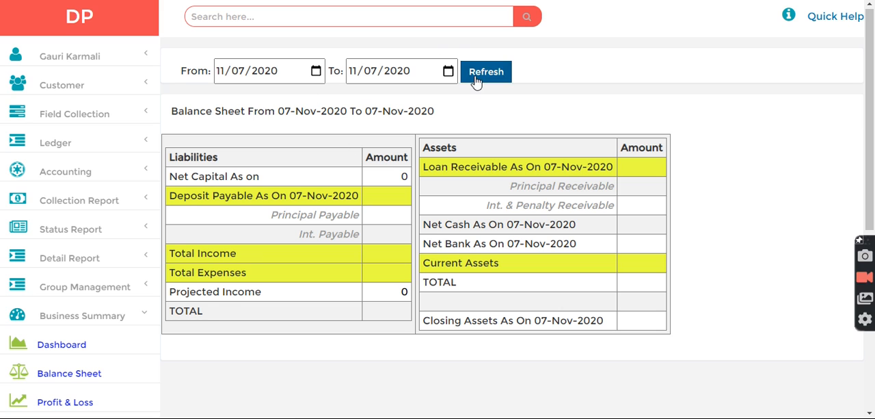
left_click(476, 76)
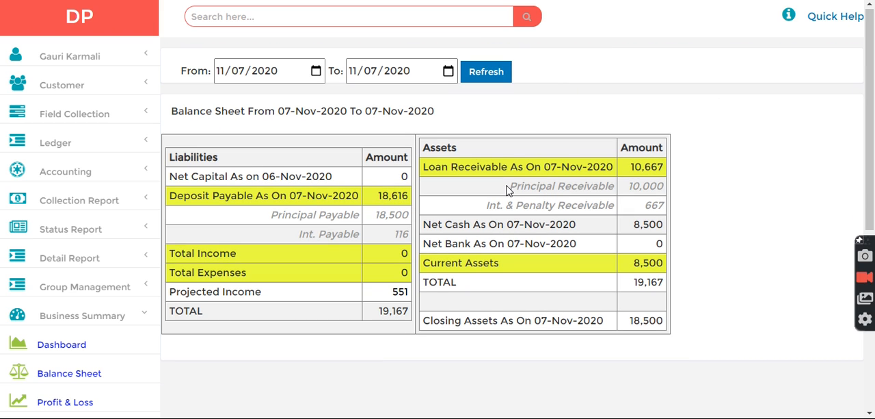
Examine the balance sheet's principal and interest receivable, interest payable, projected income, both totals and net cash.
left_click_drag(504, 189, 664, 187)
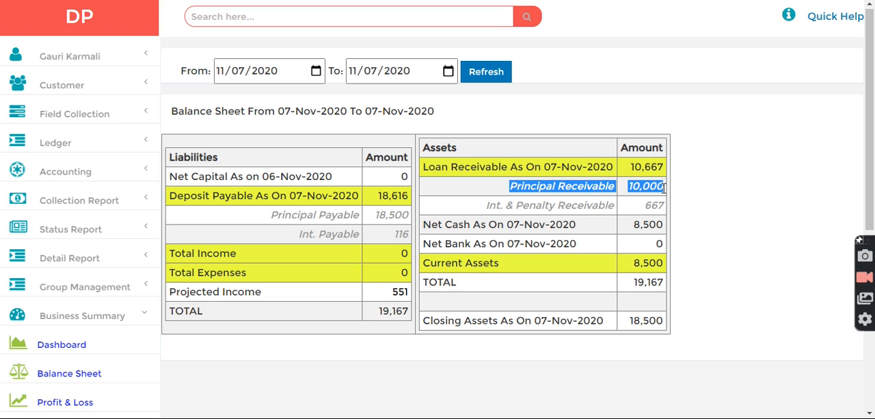
left_click_drag(475, 215, 657, 211)
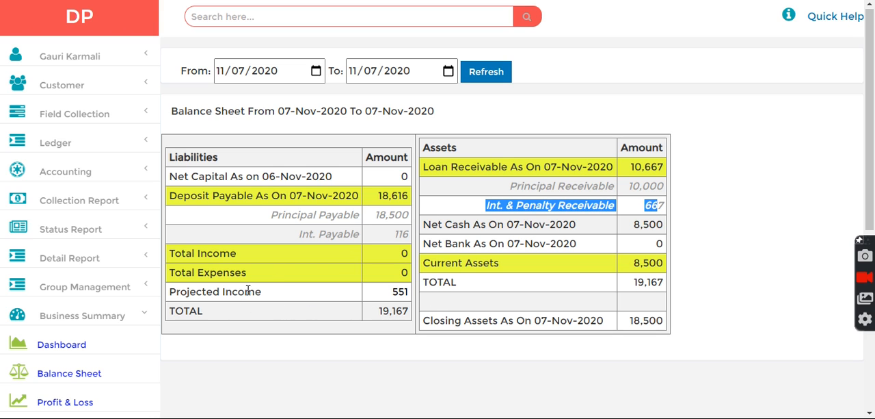
left_click_drag(393, 291, 405, 291)
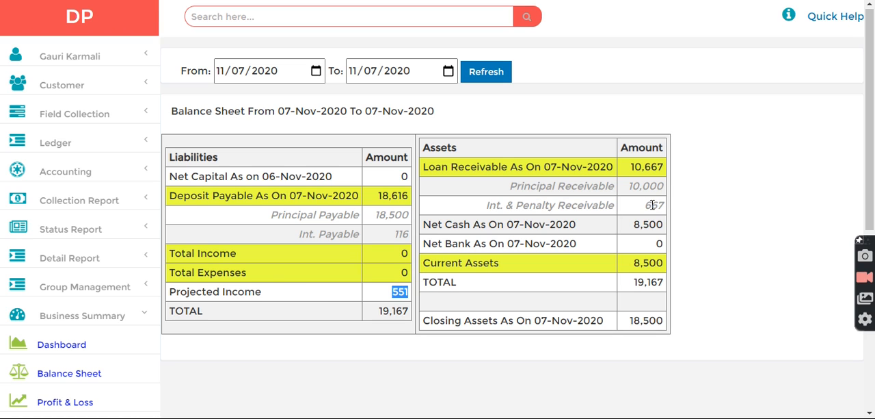
left_click_drag(487, 206, 623, 209)
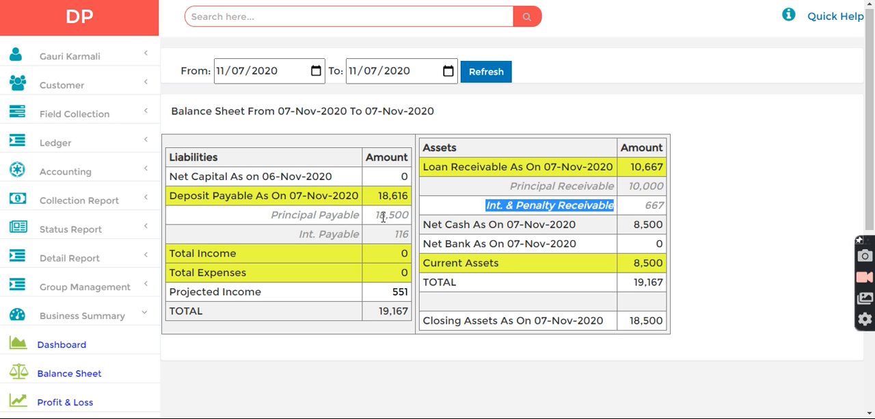
left_click_drag(304, 235, 396, 236)
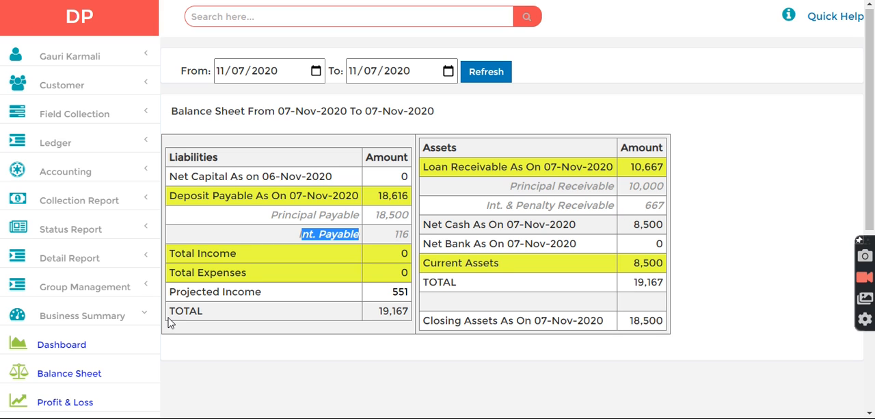
left_click_drag(172, 316, 233, 316)
double_click(394, 313)
double_click(646, 285)
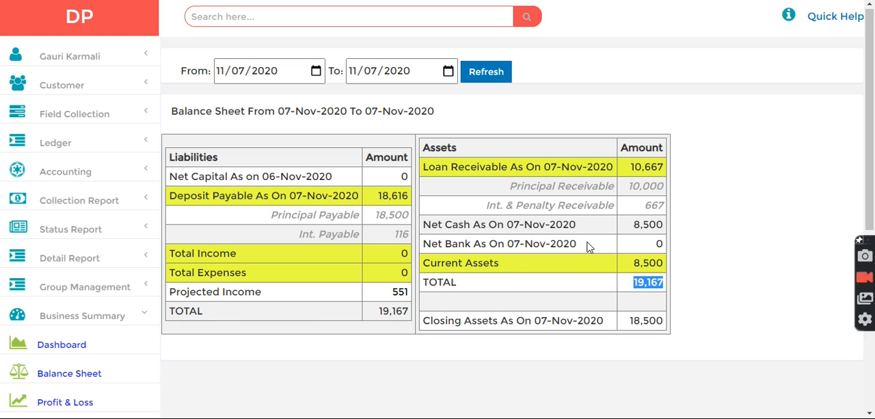
left_click_drag(443, 235, 662, 232)
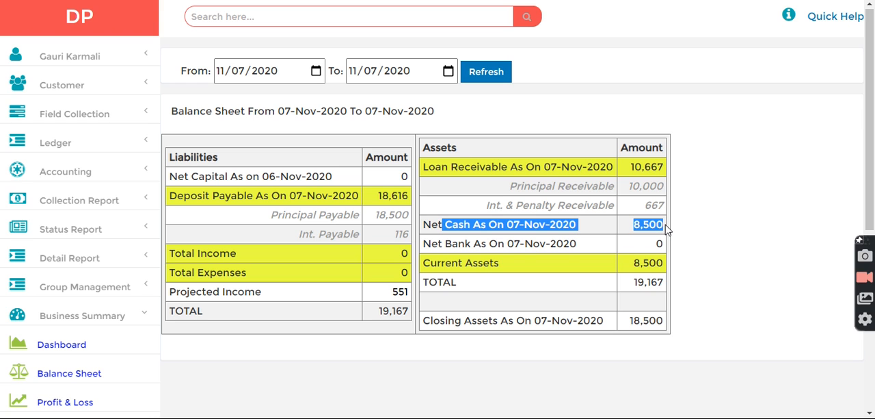
Look up the personal loan by its number and receive a 5000 cash payment on it dated 11/07/2020.
left_click(208, 18)
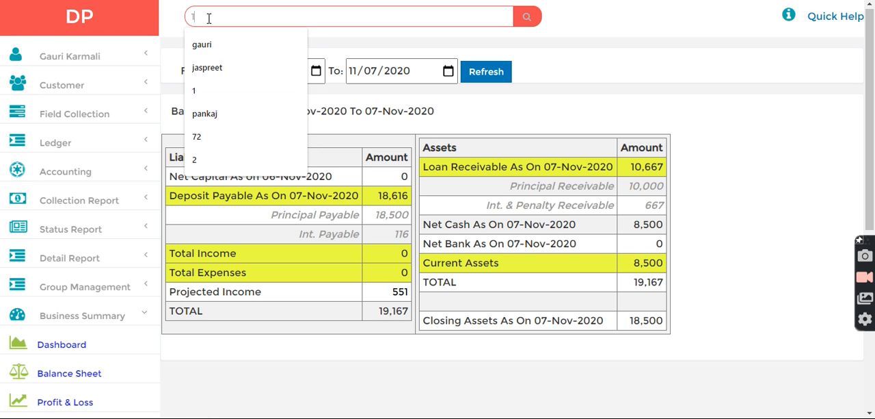
type("1")
key("Return")
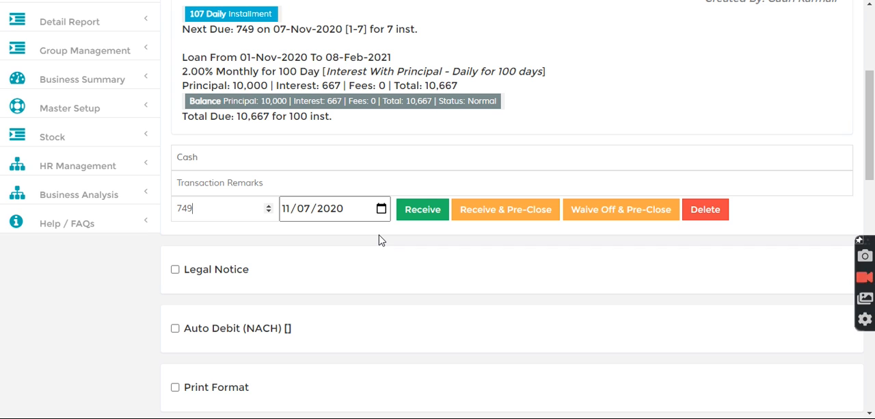
left_click_drag(240, 207, 70, 219)
type("5000")
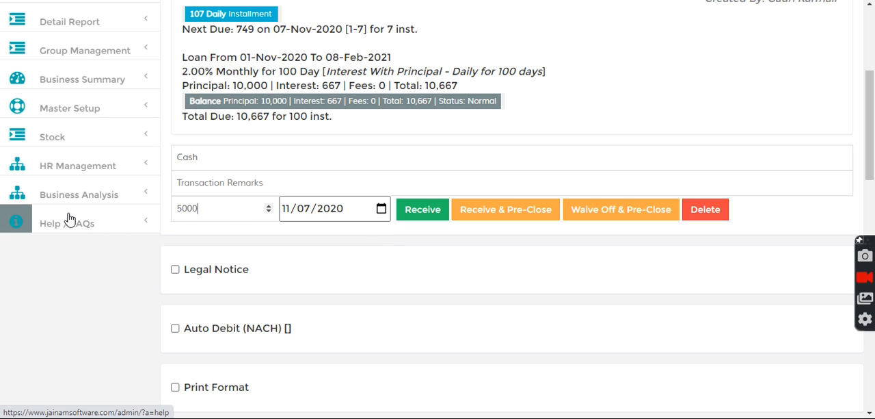
left_click(412, 215)
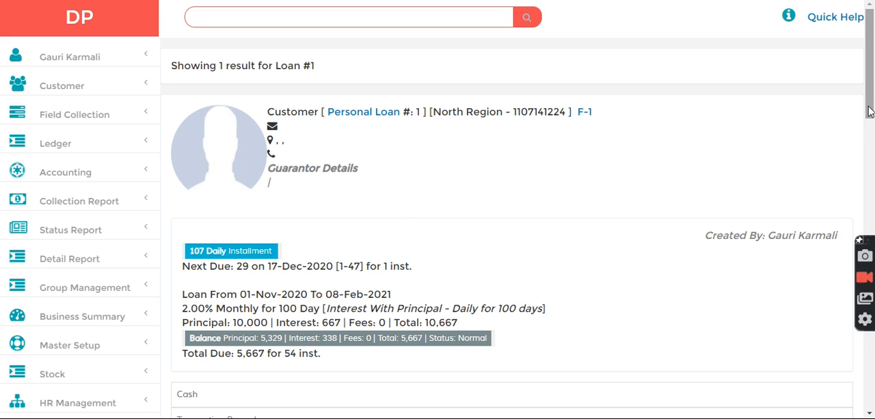
left_click_drag(874, 101, 874, 142)
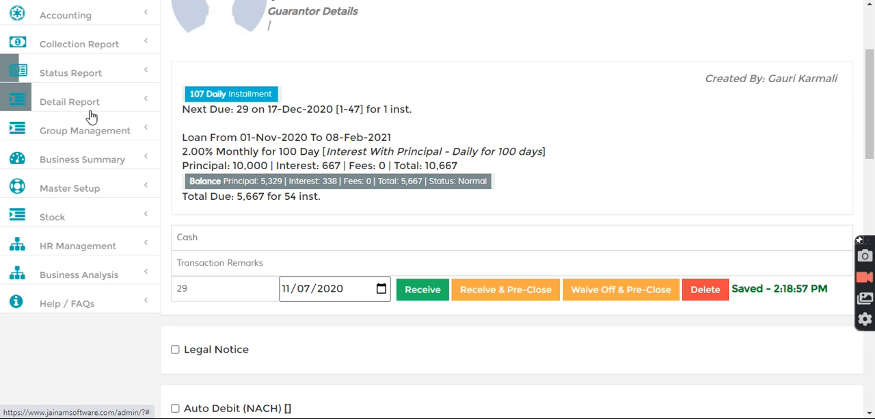
Reopen the business dashboard and check the cash and bank balances following the loan payment.
left_click(89, 159)
left_click(52, 195)
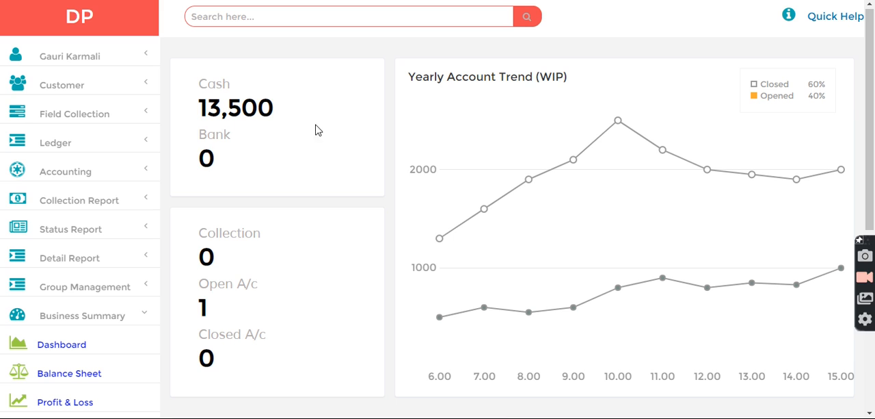
left_click_drag(330, 130, 240, 110)
double_click(209, 109)
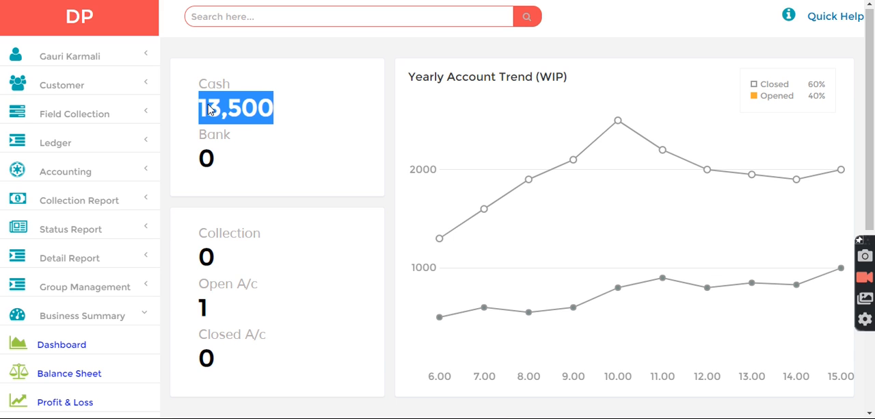
left_click(297, 115)
left_click_drag(282, 113, 201, 115)
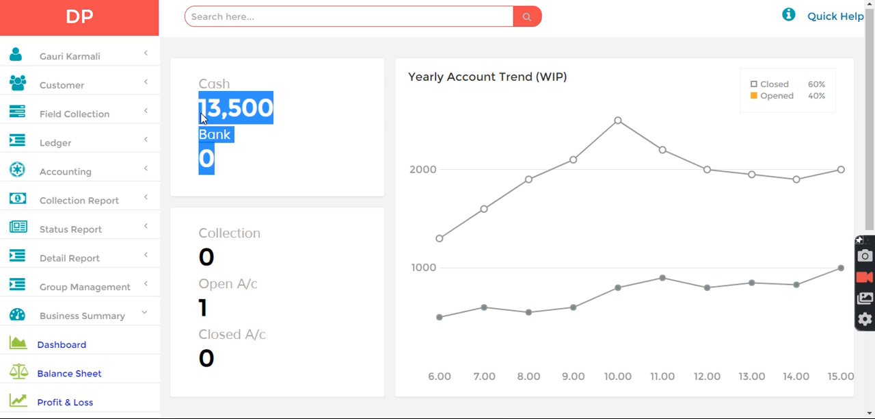
Open the balance sheet, refresh it for 11/07/2020, and examine interest payable, total income, interest received and projected income.
left_click(71, 374)
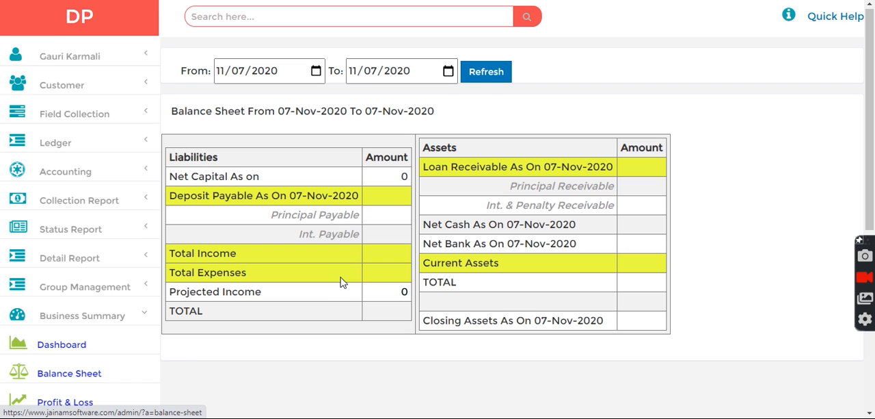
left_click(485, 72)
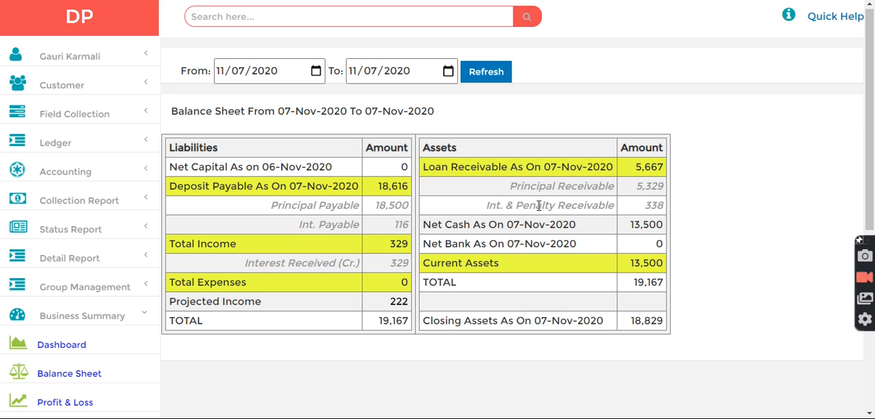
left_click_drag(480, 207, 402, 219)
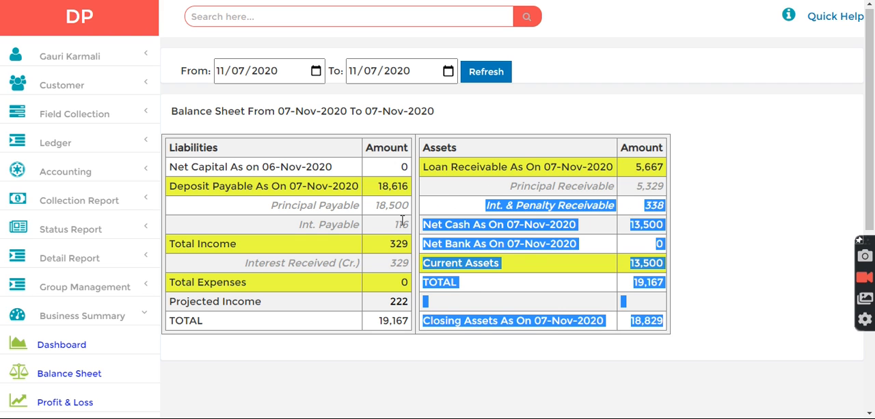
double_click(402, 220)
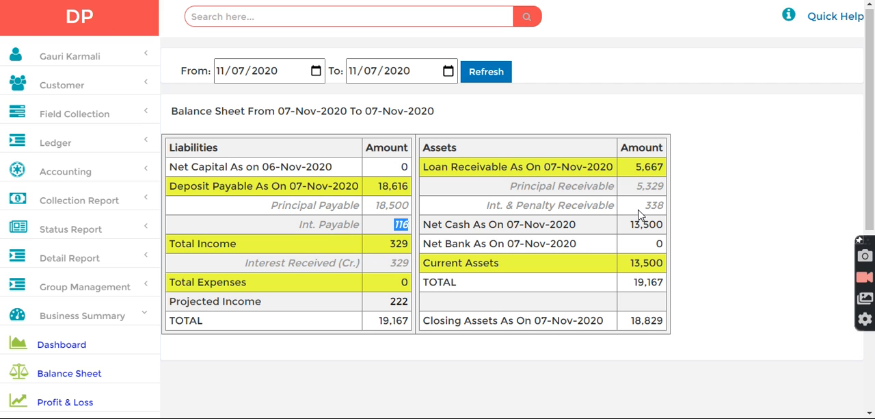
double_click(398, 244)
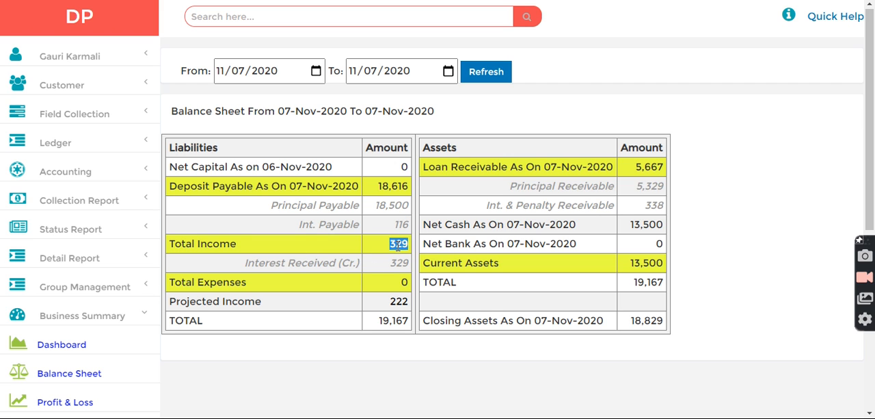
left_click_drag(176, 244, 409, 246)
left_click_drag(267, 264, 412, 266)
left_click_drag(207, 300, 411, 305)
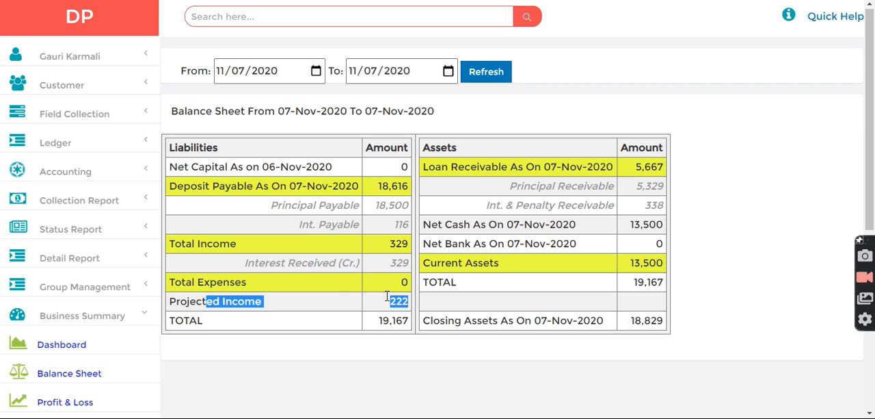
Compare interest received, interest receivable and interest payable with the projected income, and check the net cash row.
left_click_drag(244, 262, 405, 283)
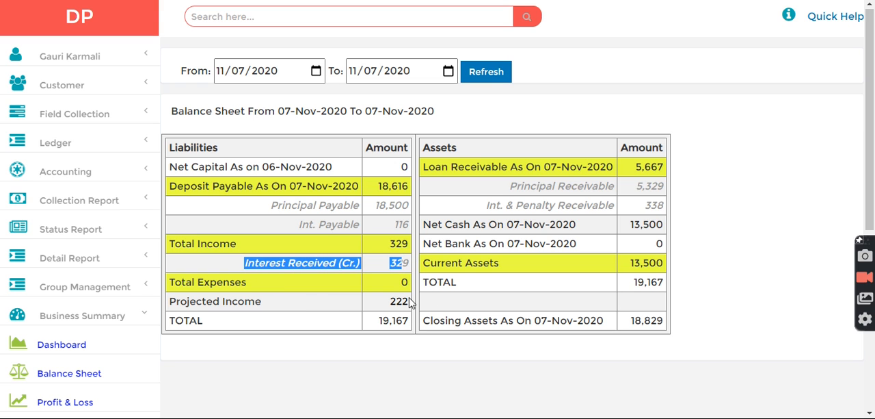
left_click(406, 298)
left_click_drag(514, 204, 665, 209)
left_click_drag(299, 223, 393, 293)
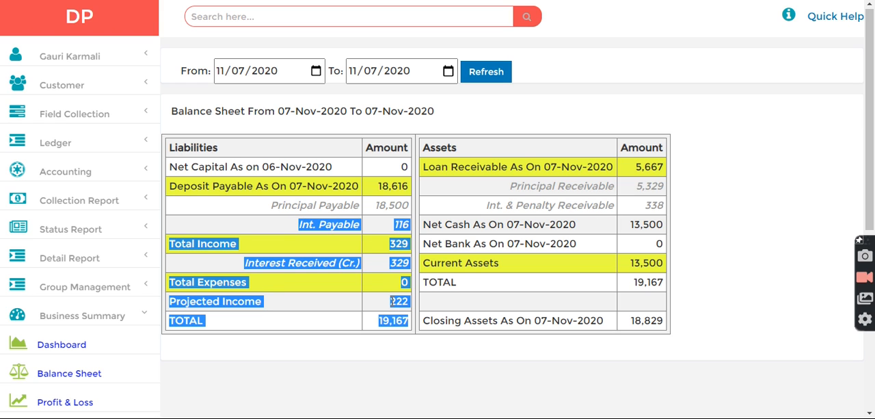
double_click(392, 301)
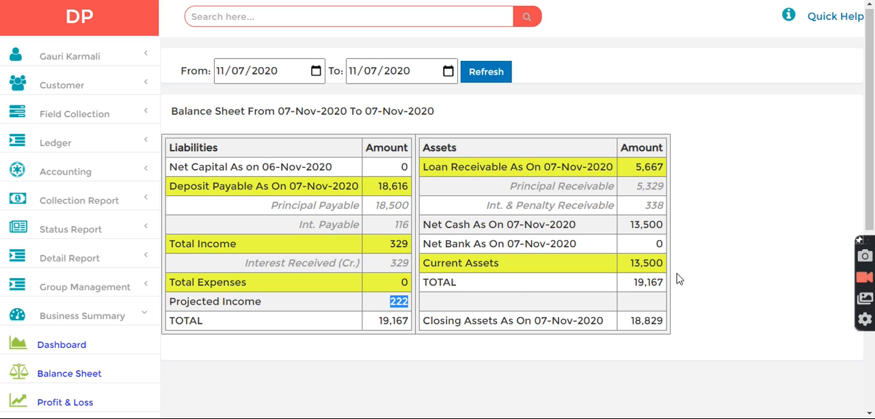
left_click_drag(504, 225, 665, 234)
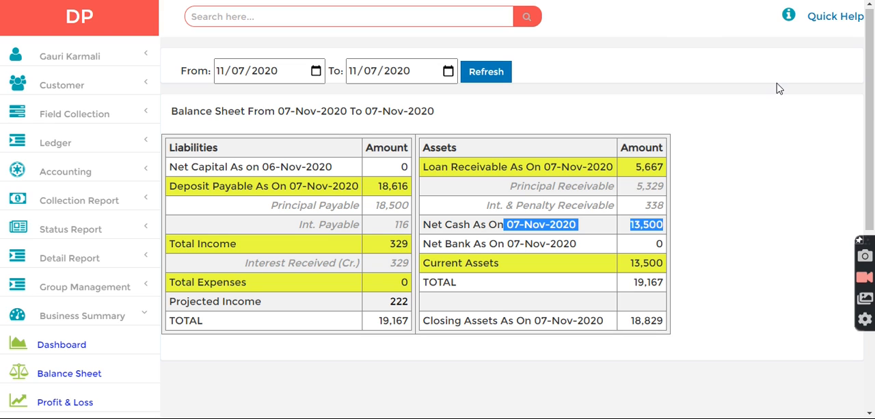
Search for "customer", start a deposit entry for the customer found, and choose Savings as its type.
left_click(216, 18)
type("custome")
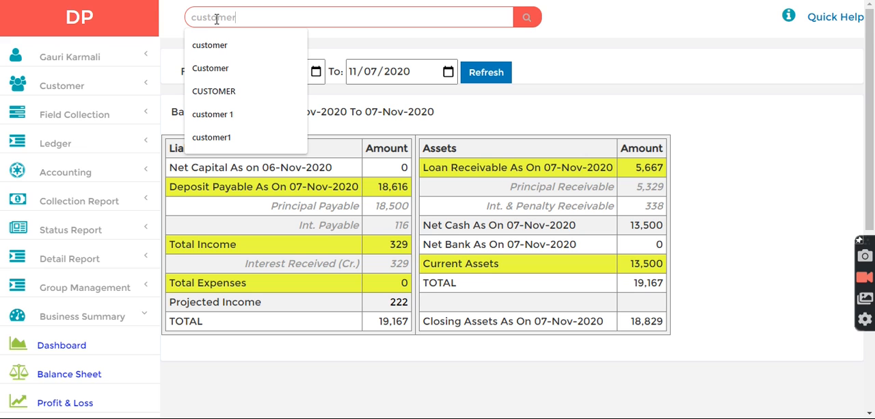
type("r")
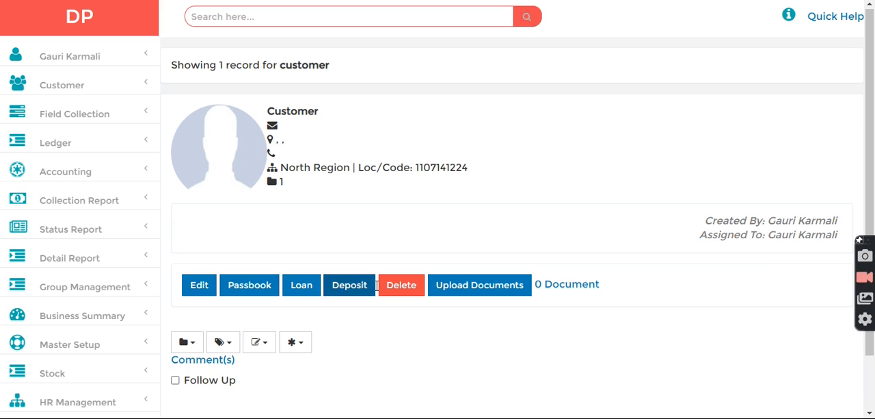
left_click(350, 287)
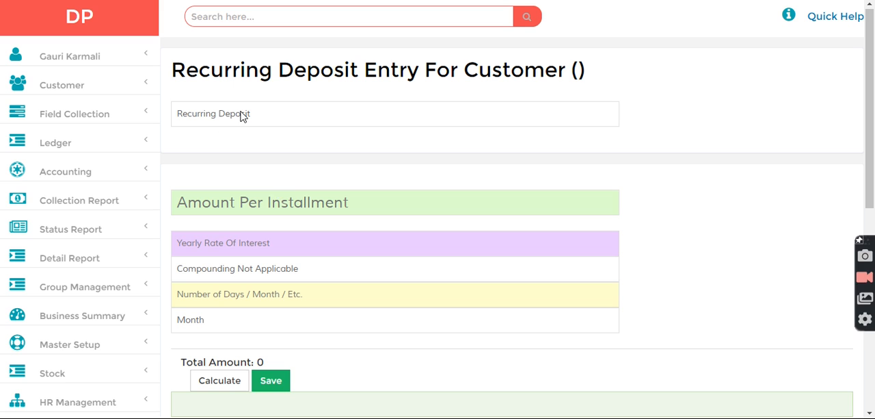
left_click(240, 113)
left_click(204, 179)
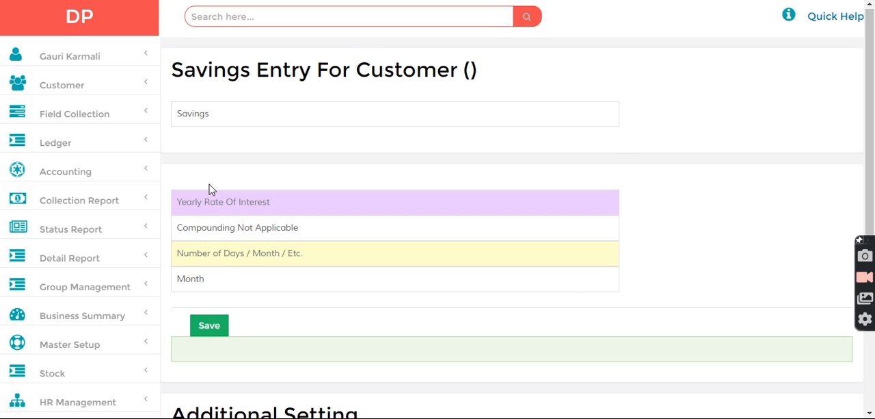
Set the savings entry to a yearly interest rate of 7 and a duration of 1 month, and save it.
left_click(236, 200)
type("7")
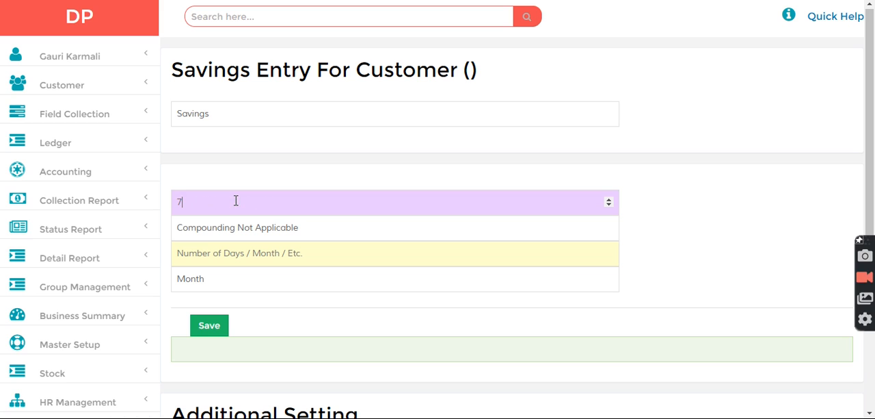
type("1")
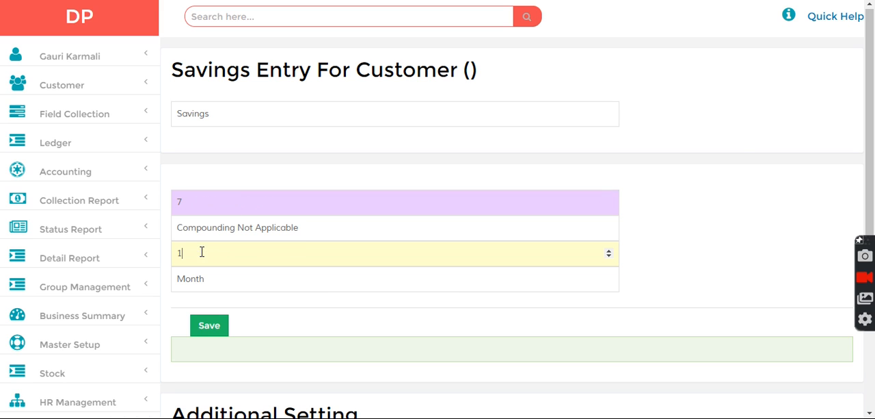
scroll(874, 159, "down", 2)
scroll(873, 159, "up", 1)
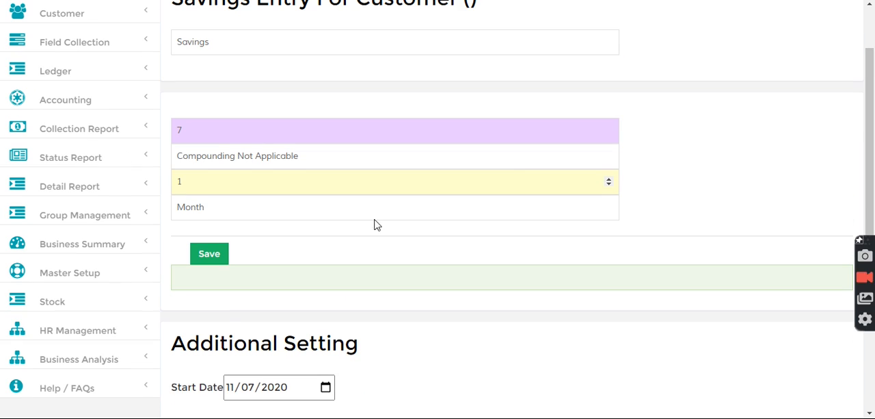
left_click(205, 260)
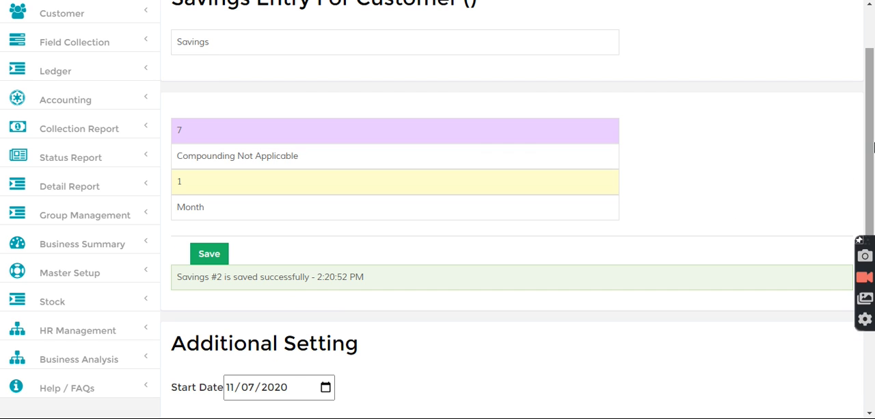
Look up the saved savings account by its deposit number.
scroll(857, 184, "up", 1)
left_click(264, 15)
type("d-2")
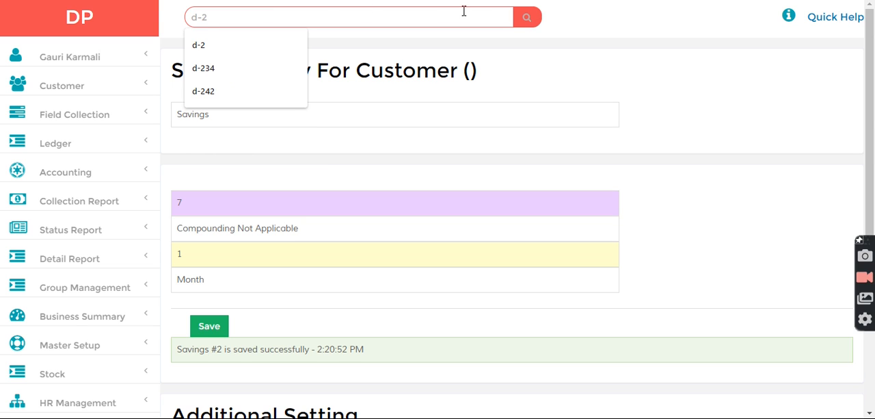
left_click(538, 16)
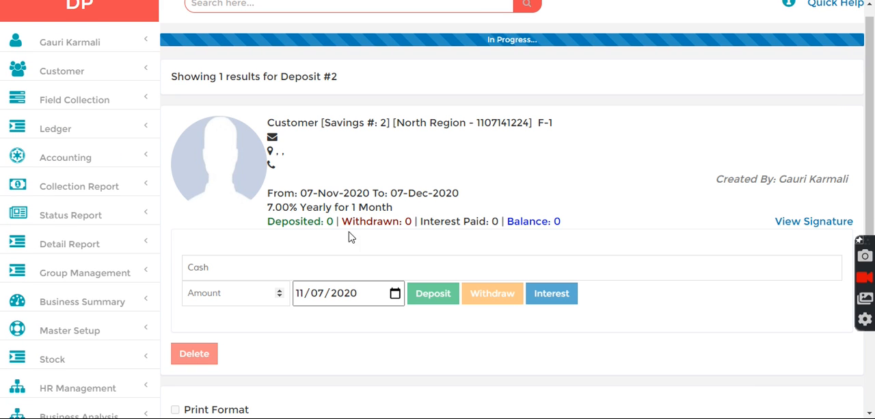
Deposit 5000 in cash into the savings account and check its deposited amount.
left_click(215, 290)
type("5000")
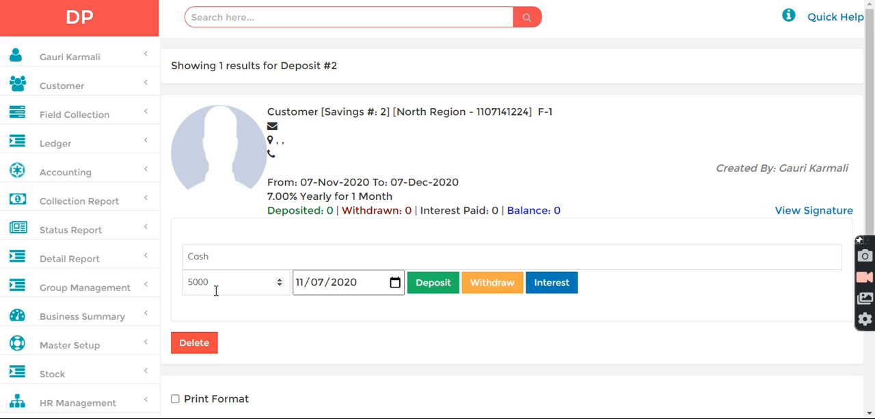
left_click(433, 283)
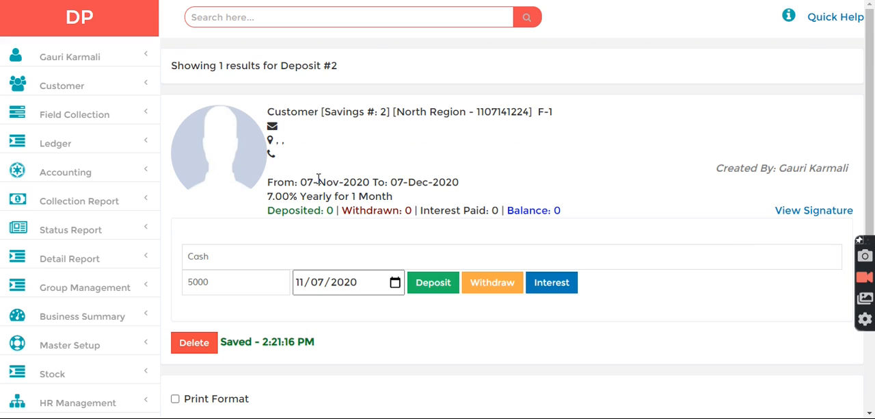
left_click_drag(269, 214, 352, 213)
Withdraw 3000 in cash from the savings account and check the remaining balance.
left_click(236, 279)
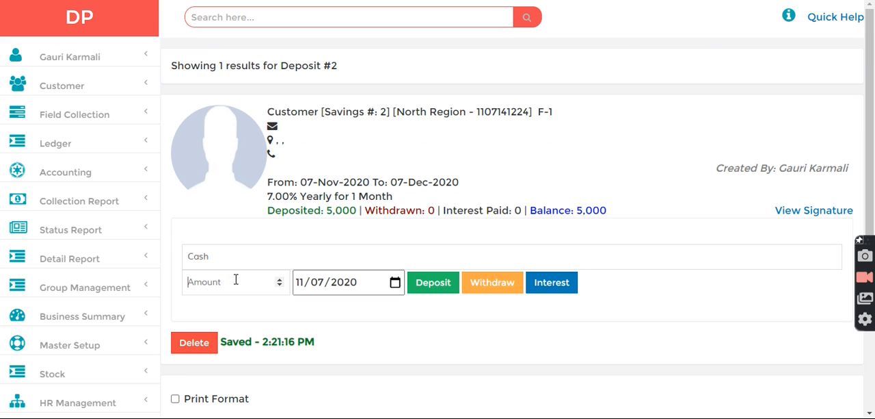
type("3000")
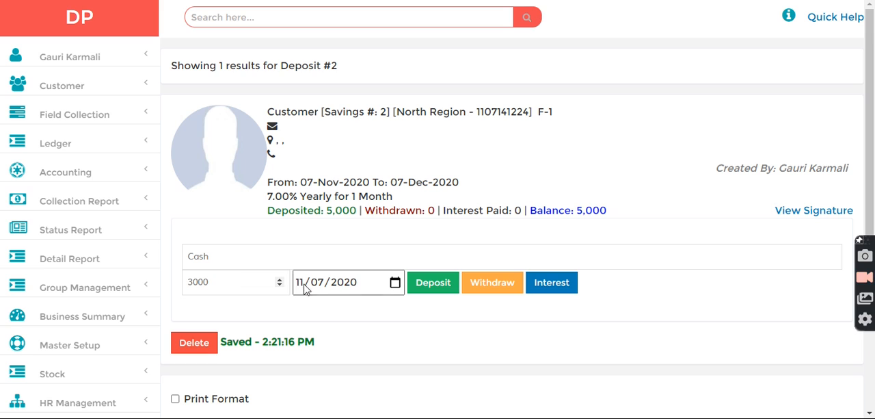
left_click(493, 282)
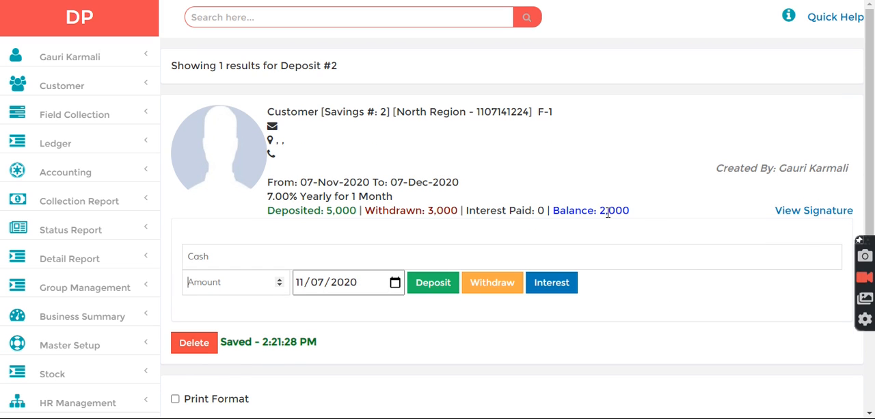
left_click_drag(600, 210, 635, 210)
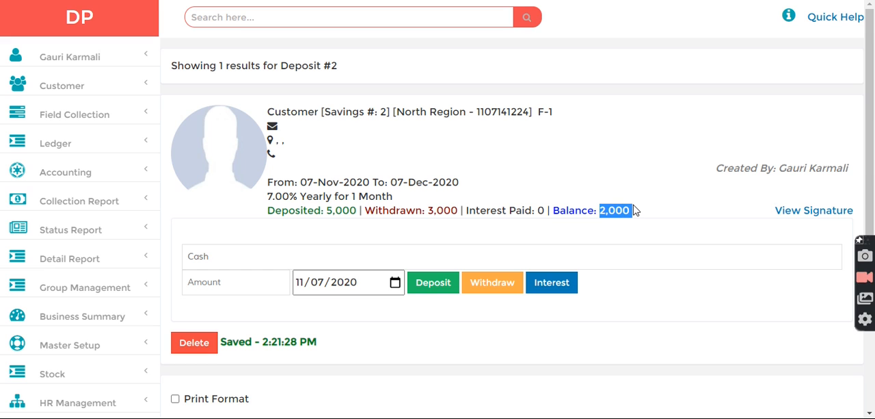
left_click_drag(874, 179, 874, 192)
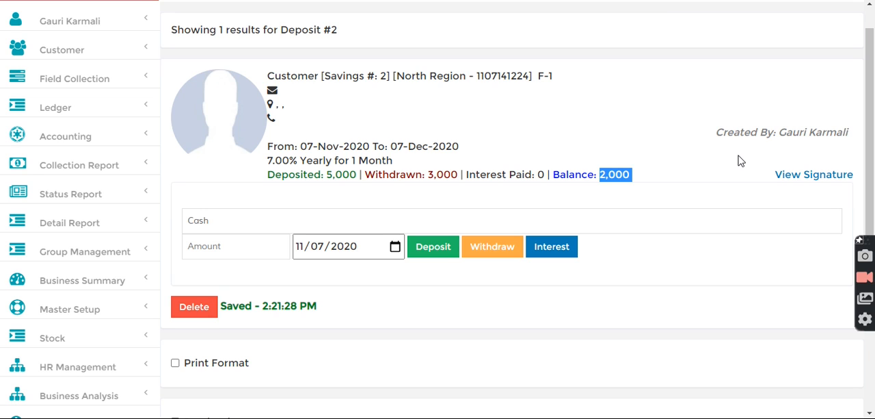
Open the business dashboard and check the cash figure after the savings transactions.
left_click(86, 293)
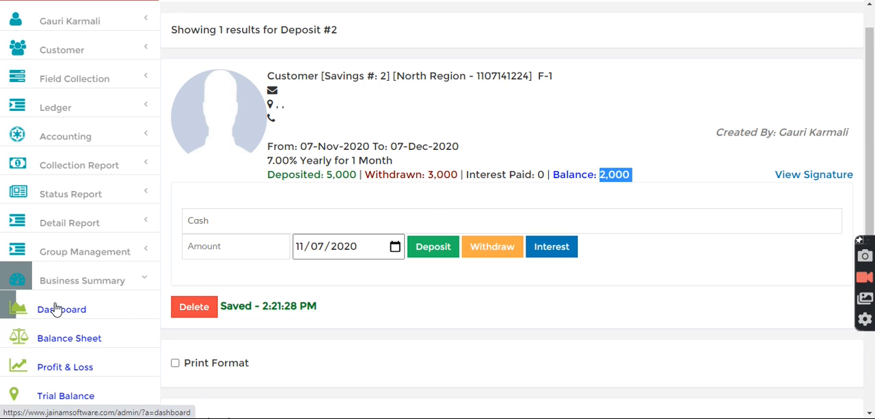
left_click(23, 309)
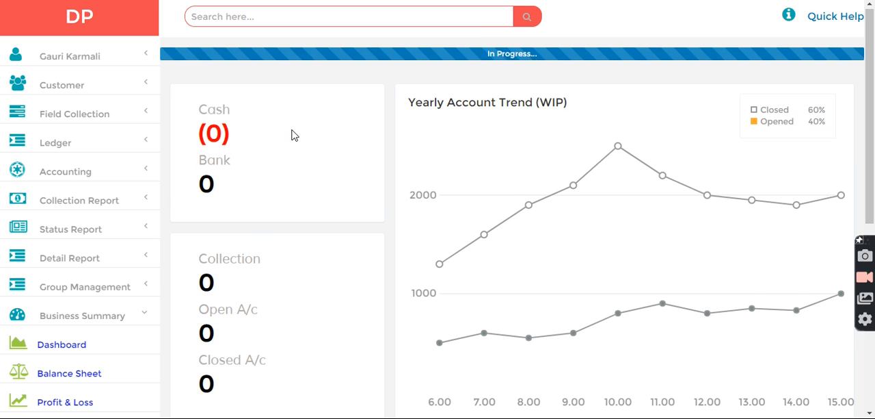
left_click_drag(287, 131, 212, 109)
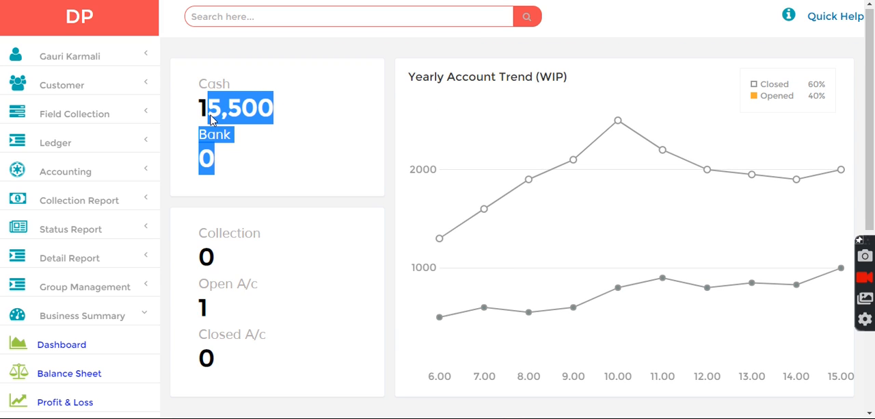
left_click(290, 150)
Show the due list for payable accounts and check the savings account's total and the overall total.
left_click(74, 228)
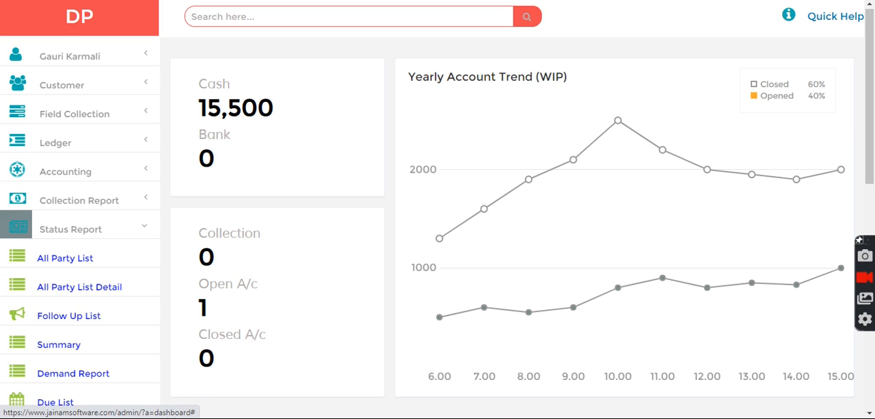
left_click(53, 403)
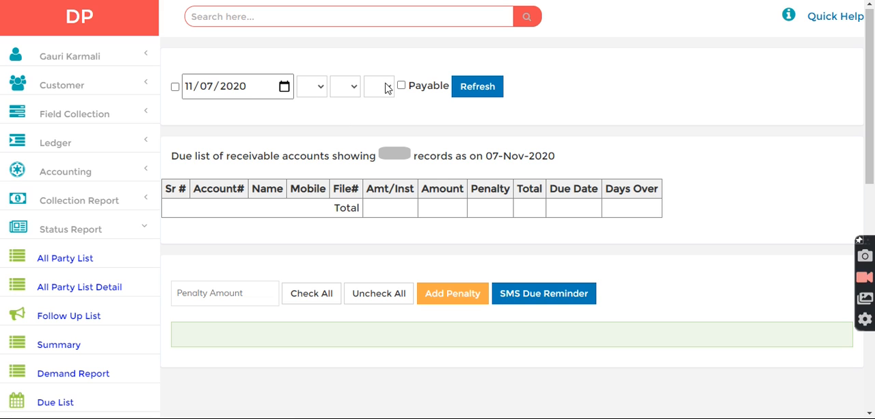
left_click(402, 86)
left_click(488, 90)
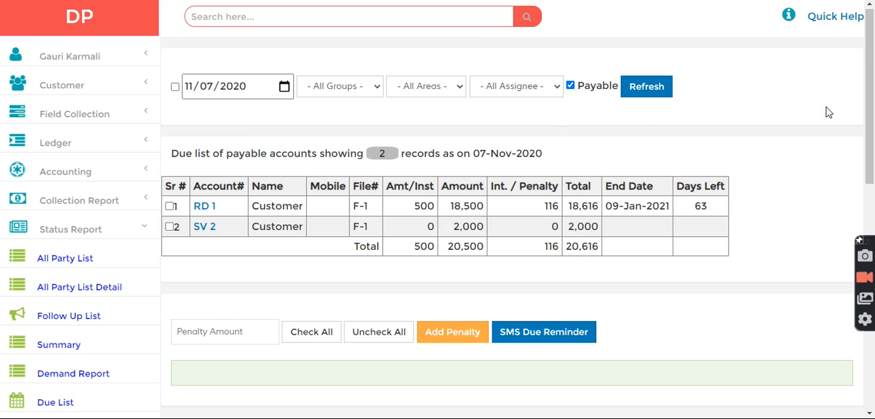
left_click_drag(574, 226, 602, 230)
left_click_drag(565, 248, 601, 246)
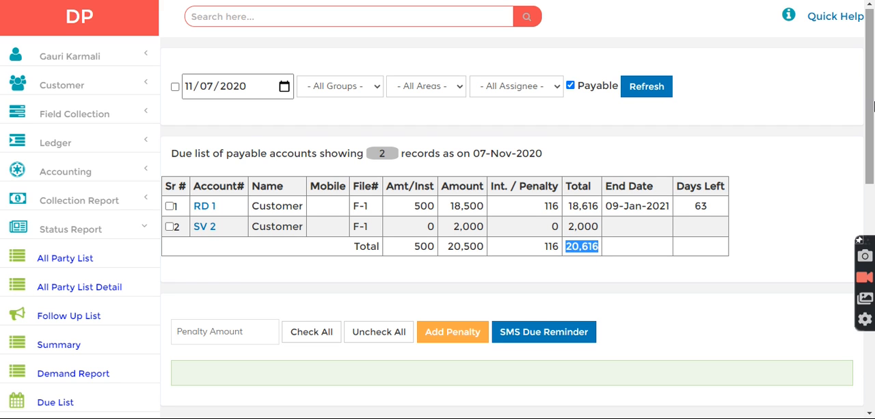
Open the balance sheet and generate it for 07-Nov-2020.
scroll(873, 149, "down", 2)
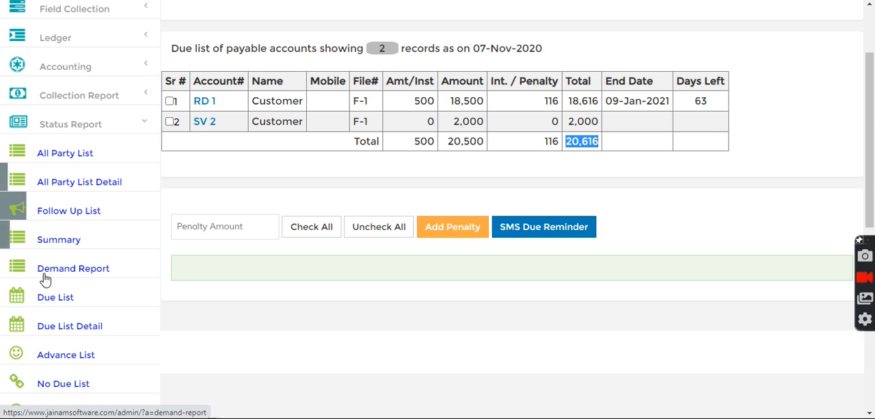
left_click(93, 130)
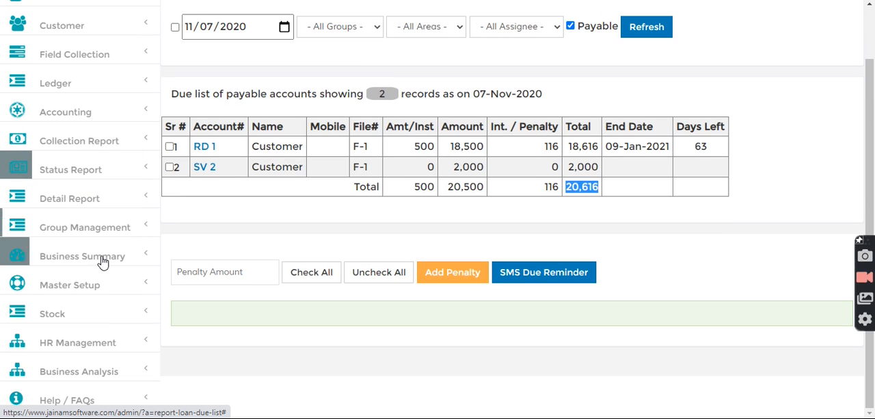
left_click(78, 258)
left_click(73, 310)
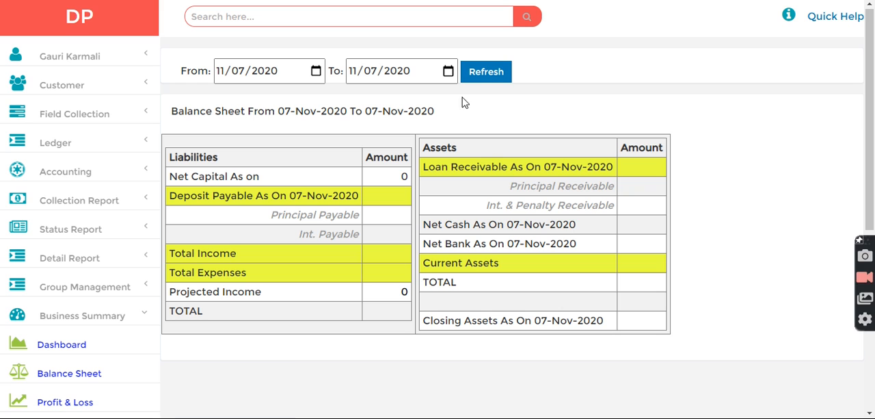
left_click(494, 73)
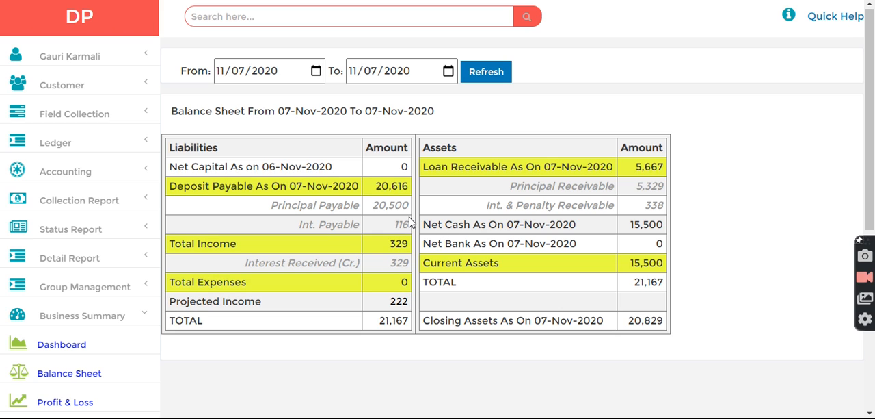
Check the principal payable, interest payable and total deposit payable amounts on the liabilities side.
left_click_drag(196, 186, 410, 209)
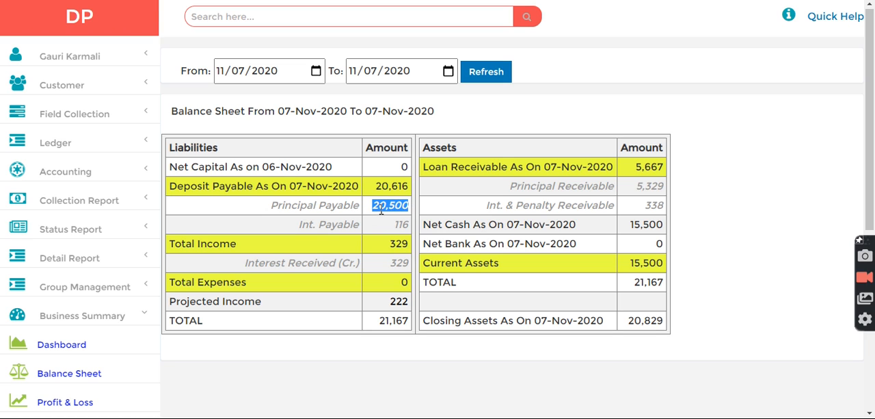
left_click_drag(313, 225, 409, 224)
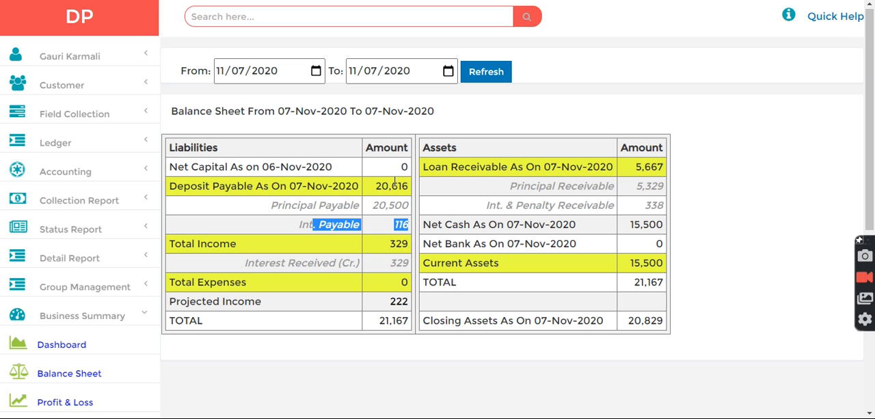
double_click(383, 189)
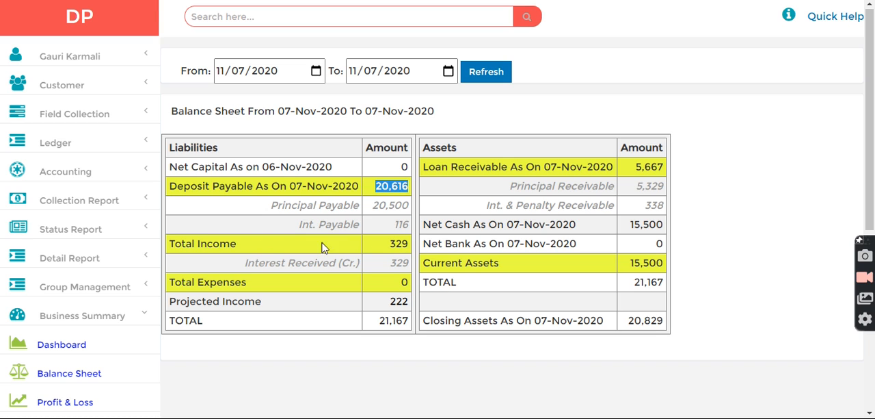
Check interest received and projected income, and compare the liabilities total with the assets total.
left_click_drag(294, 262, 415, 265)
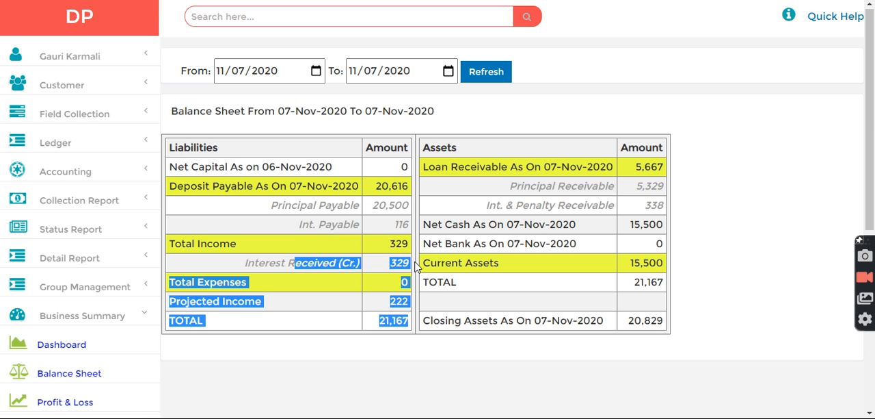
left_click(327, 297)
left_click_drag(389, 301, 396, 302)
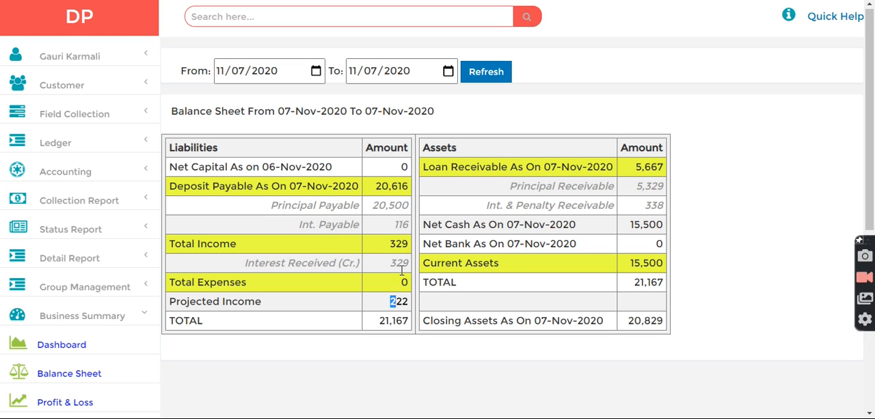
double_click(402, 300)
left_click_drag(381, 321, 412, 327)
left_click_drag(628, 283, 661, 282)
left_click(668, 289)
Compare the net cash row with the cash figure on the dashboard, and go to the application's home page.
left_click_drag(463, 226, 581, 227)
left_click_drag(640, 224, 663, 224)
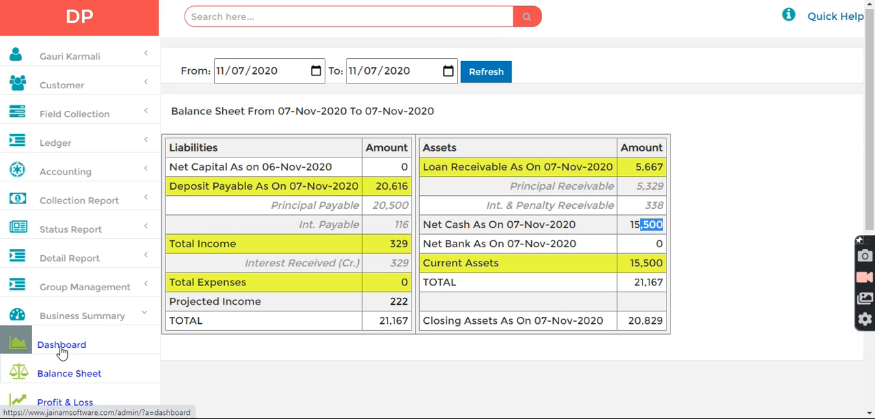
left_click(32, 350)
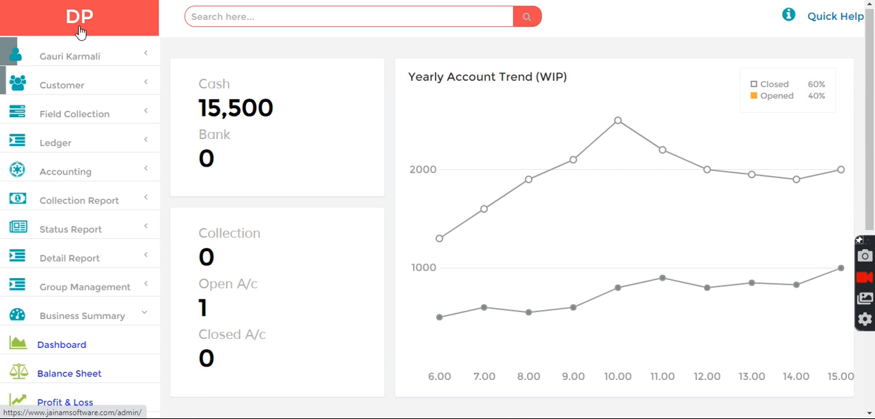
left_click(81, 26)
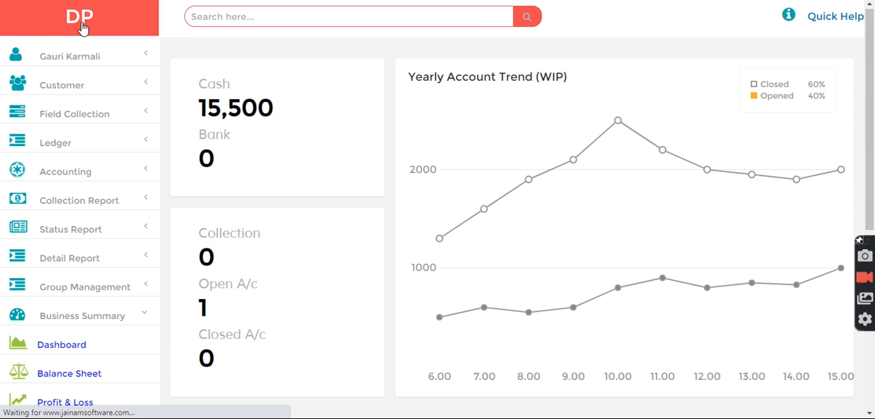